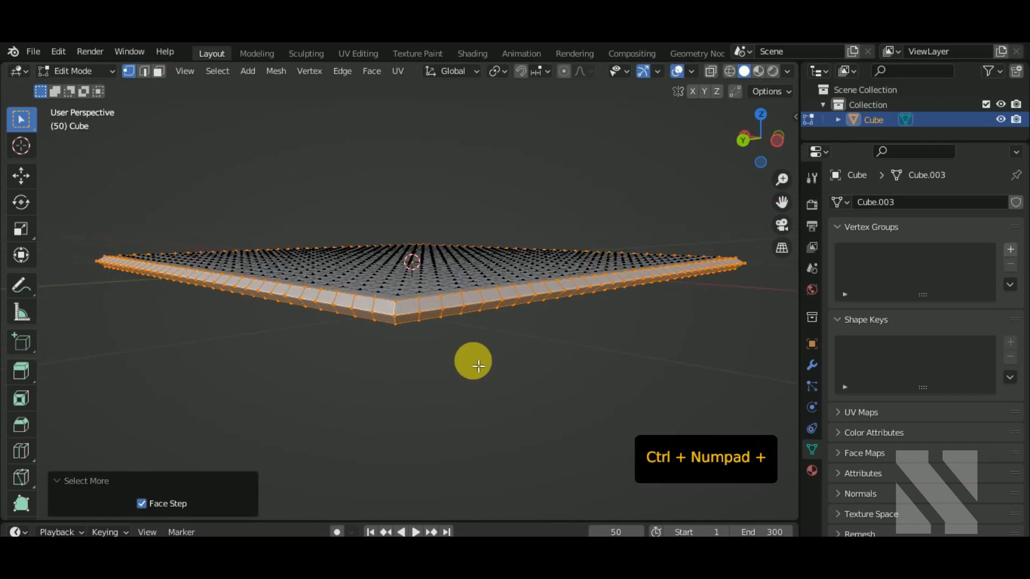
# Undo the selection growth and add a vertex group containing the slab's middle edge loop
pyautogui.hotkey('ctrl', 'z')
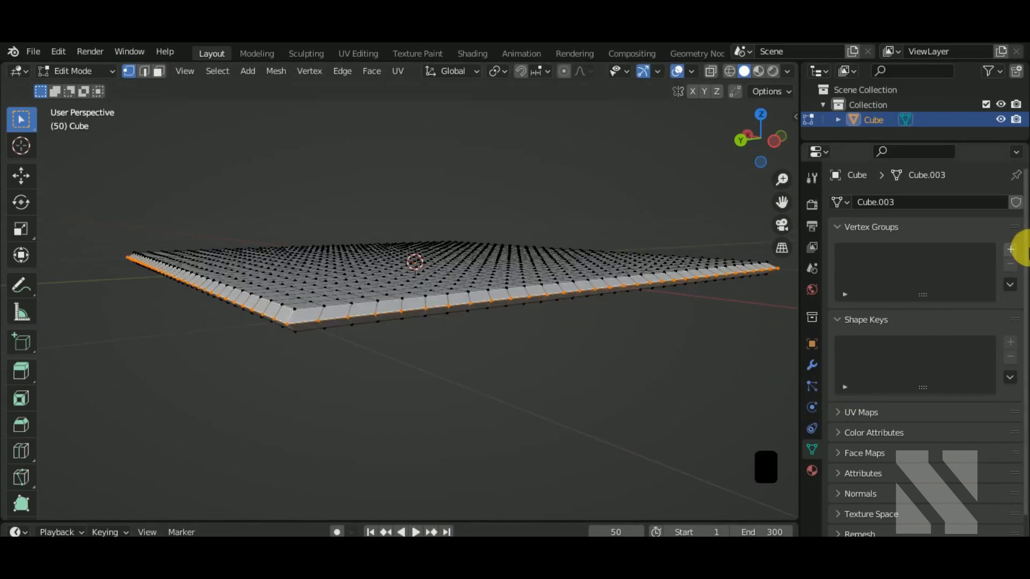
pyautogui.click(1010, 249)
pyautogui.click(865, 345)
pyautogui.moveTo(654, 357); pyautogui.dragTo(681, 372, button='middle')
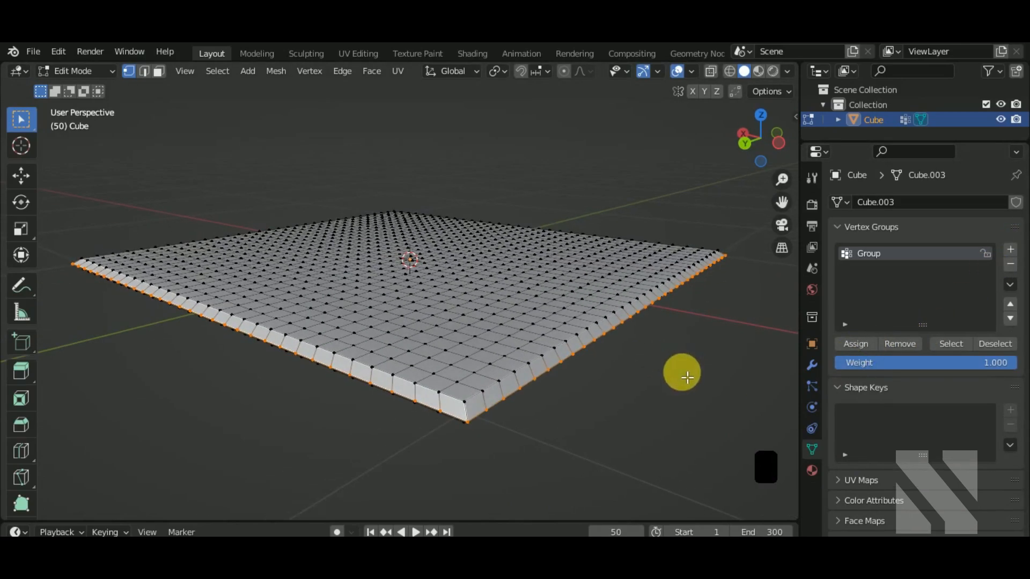
# Return to Object Mode and add Cloth physics to the slab
pyautogui.click(809, 370)
pyautogui.press('Tab')
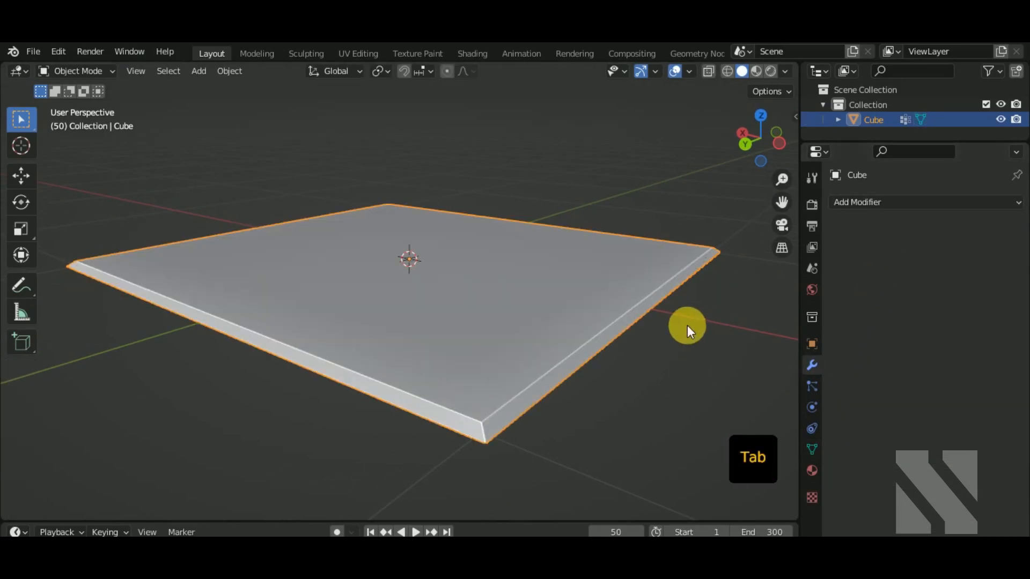
pyautogui.click(890, 208)
pyautogui.click(896, 169)
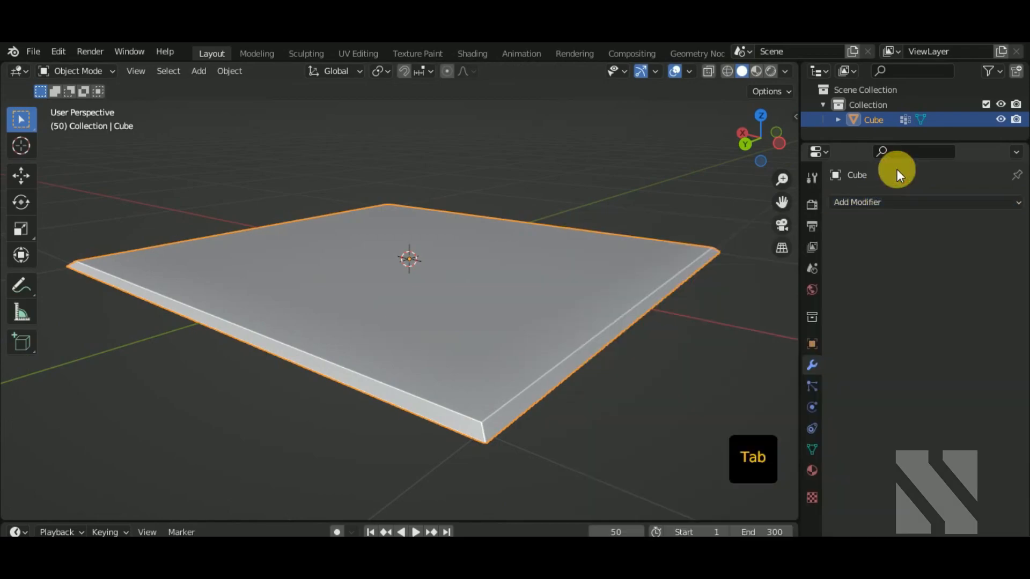
pyautogui.click(812, 406)
pyautogui.click(893, 233)
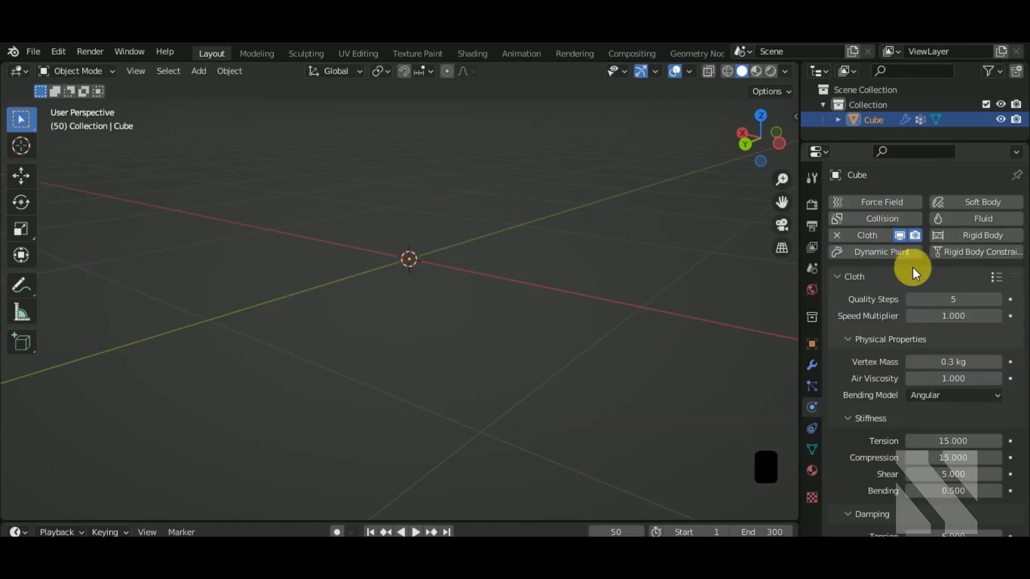
# Enable Pressure in the cloth settings and set its value to 10
pyautogui.scroll(-10, 894, 361)
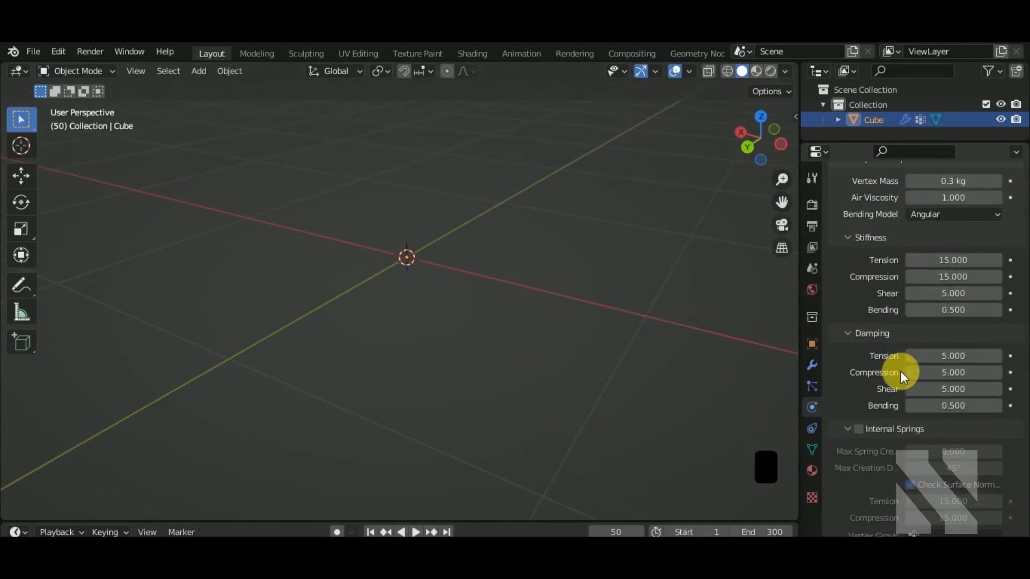
pyautogui.scroll(-5, 892, 397)
pyautogui.click(859, 442)
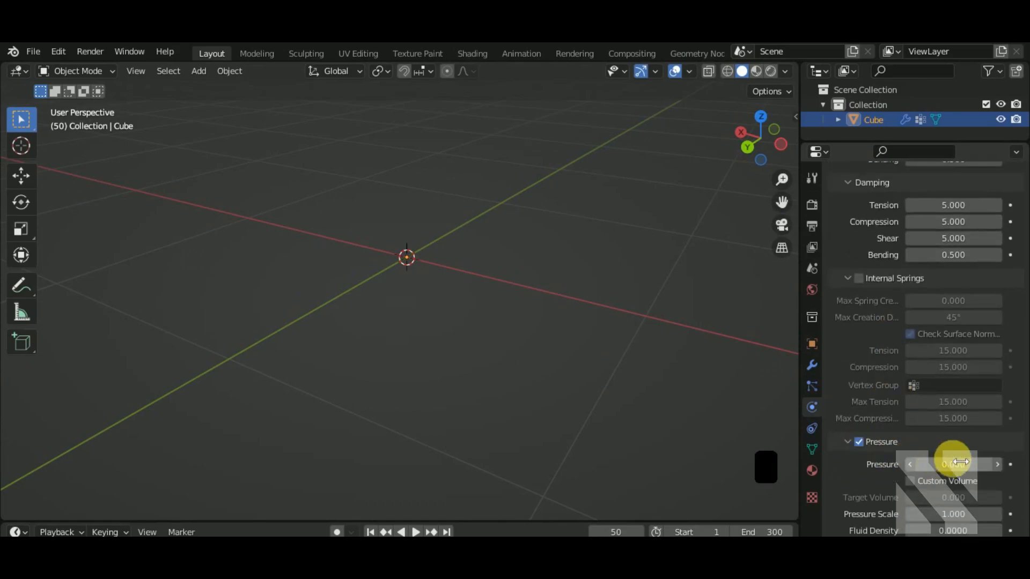
pyautogui.click(950, 463)
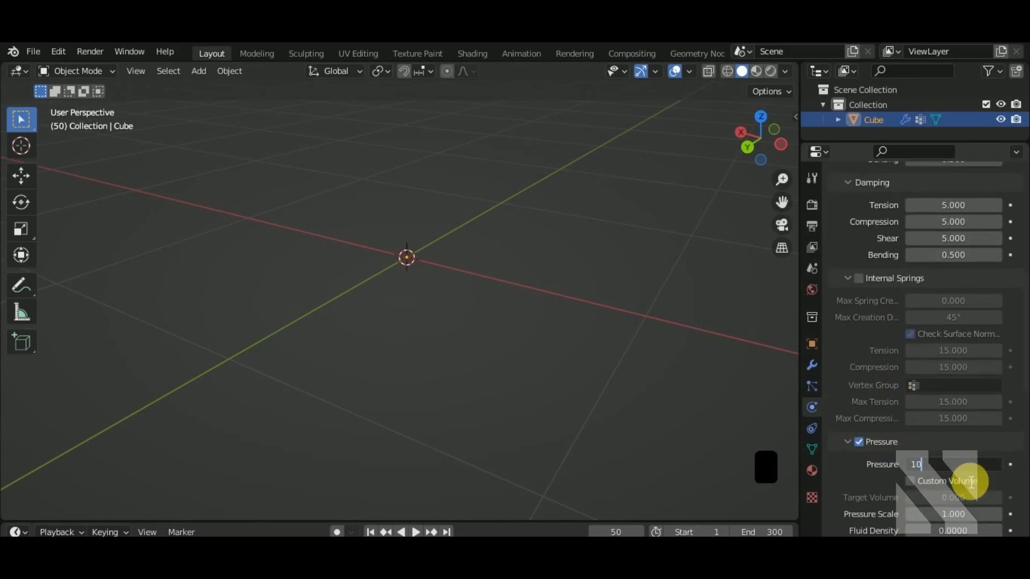
# Enlarge the timeline area and set the animation's end frame to 50
pyautogui.moveTo(558, 528); pyautogui.dragTo(572, 398)
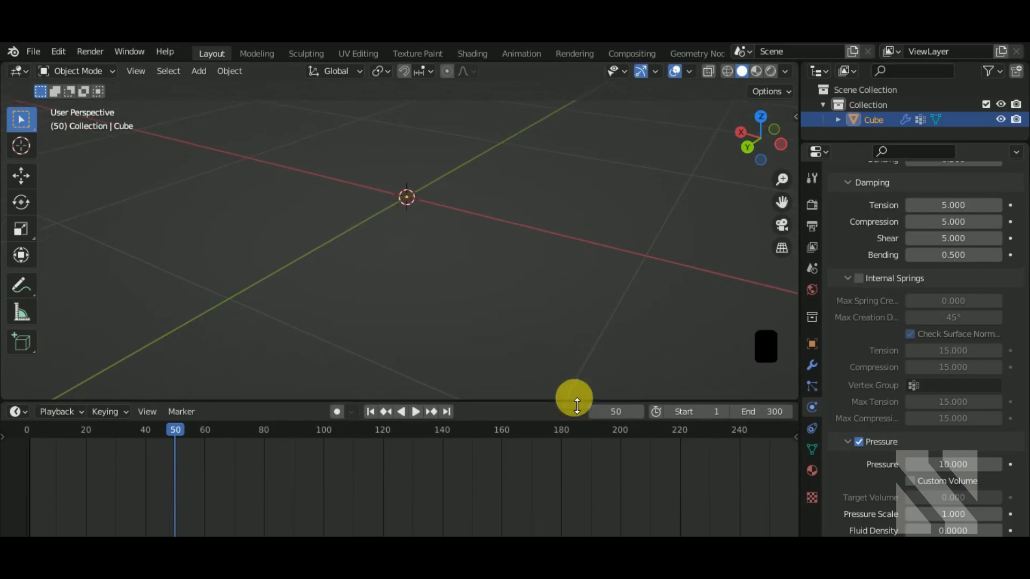
pyautogui.write('50')
pyautogui.press('Return')
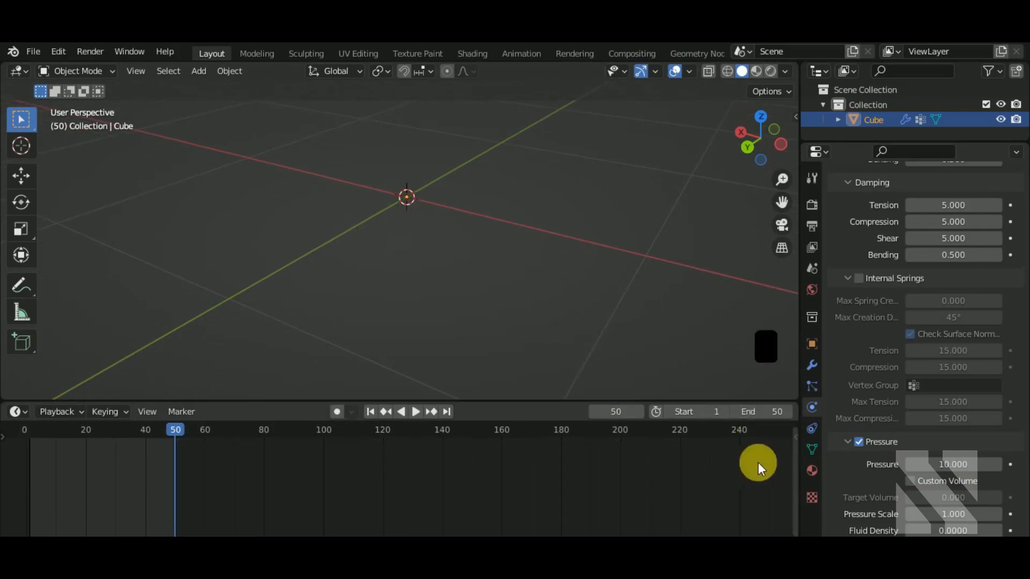
# Assign the vertex group Group as the cloth's Pin Group and play the simulation with a Shrinking Factor of -0.292
pyautogui.scroll(-7, 858, 453)
pyautogui.click(936, 403)
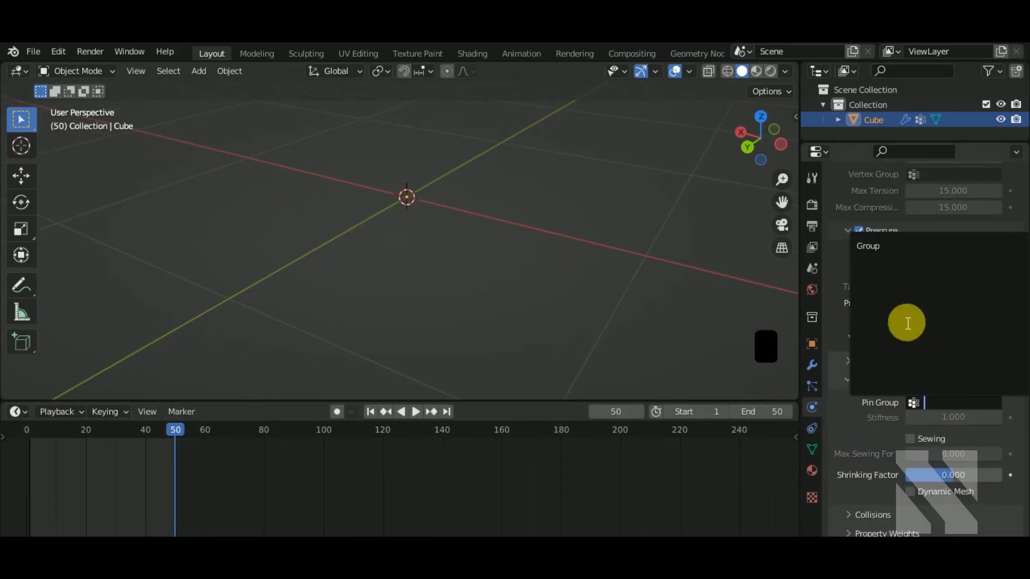
pyautogui.click(880, 245)
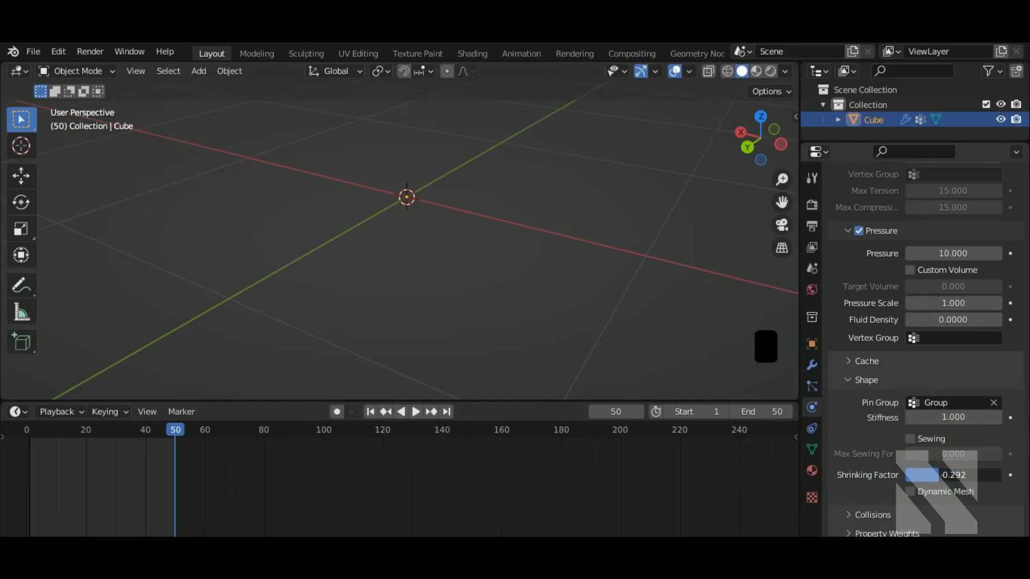
pyautogui.click(418, 412)
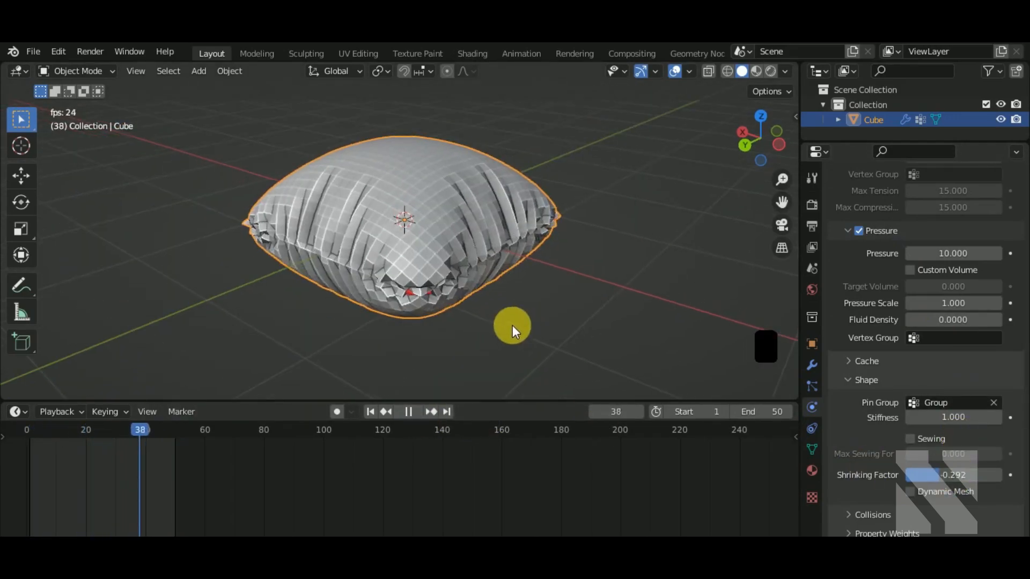
# Raise the cloth's Shrinking Factor slightly towards zero and set the Damping Tension to 2
pyautogui.moveTo(936, 475)
pyautogui.mouseDown()
pyautogui.moveTo(919, 475)
pyautogui.moveTo(948, 475)
pyautogui.mouseUp()
pyautogui.scroll(8, 954, 382)
pyautogui.doubleClick(972, 210)
pyautogui.write('2')
pyautogui.press('Return')
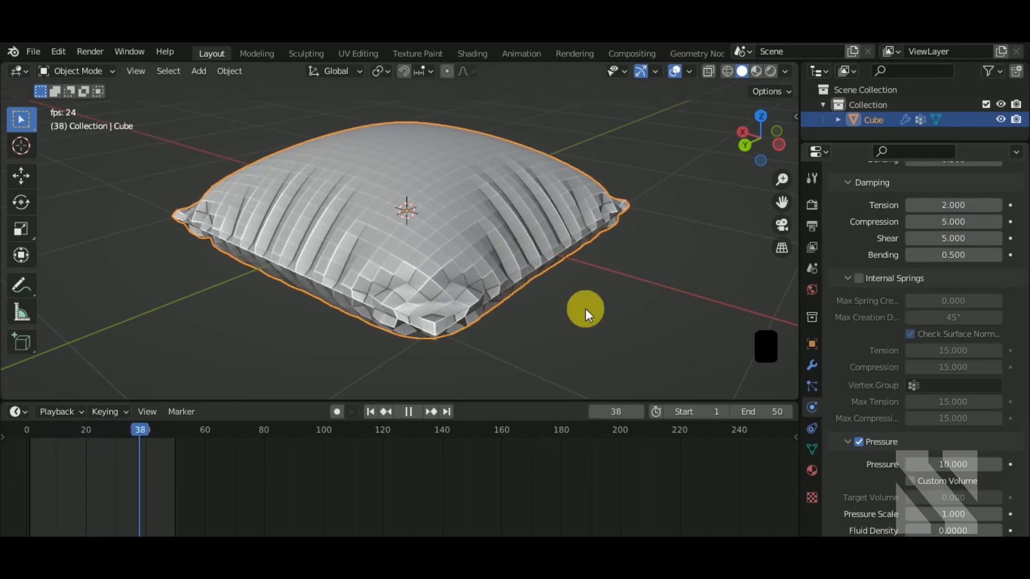
# Set the cloth's Damping Tension to 4
pyautogui.doubleClick(977, 211)
pyautogui.write('4')
pyautogui.press('Return')
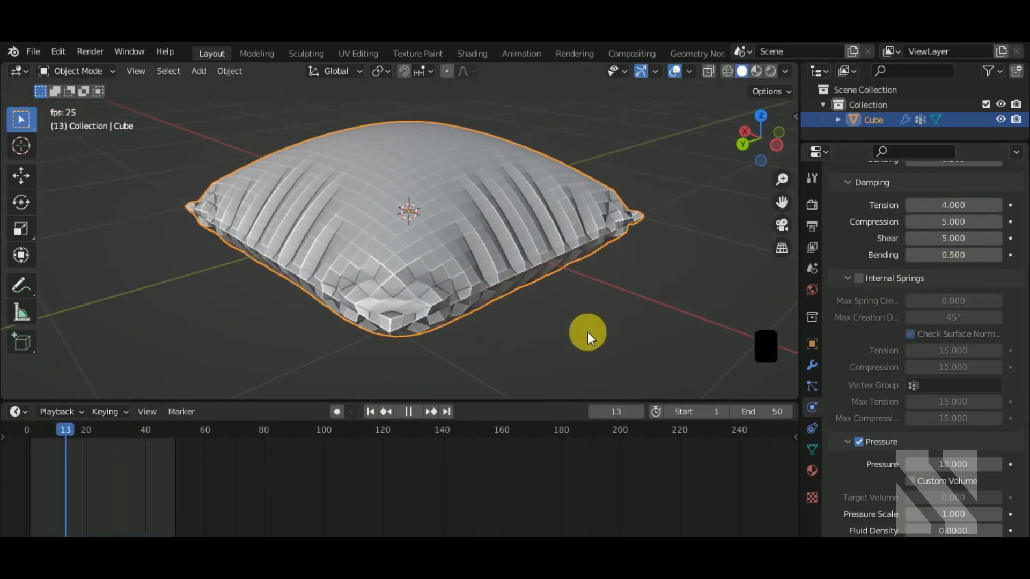
# Add a Subdivision Surface modifier to the pillow and shade it smooth
pyautogui.click(813, 365)
pyautogui.click(873, 203)
pyautogui.click(754, 475)
pyautogui.moveTo(656, 386)
pyautogui.mouseDown(button='middle')
pyautogui.moveTo(606, 342)
pyautogui.moveTo(542, 342)
pyautogui.moveTo(644, 333)
pyautogui.mouseUp(button='middle')
pyautogui.rightClick(571, 210)
pyautogui.click(572, 211)
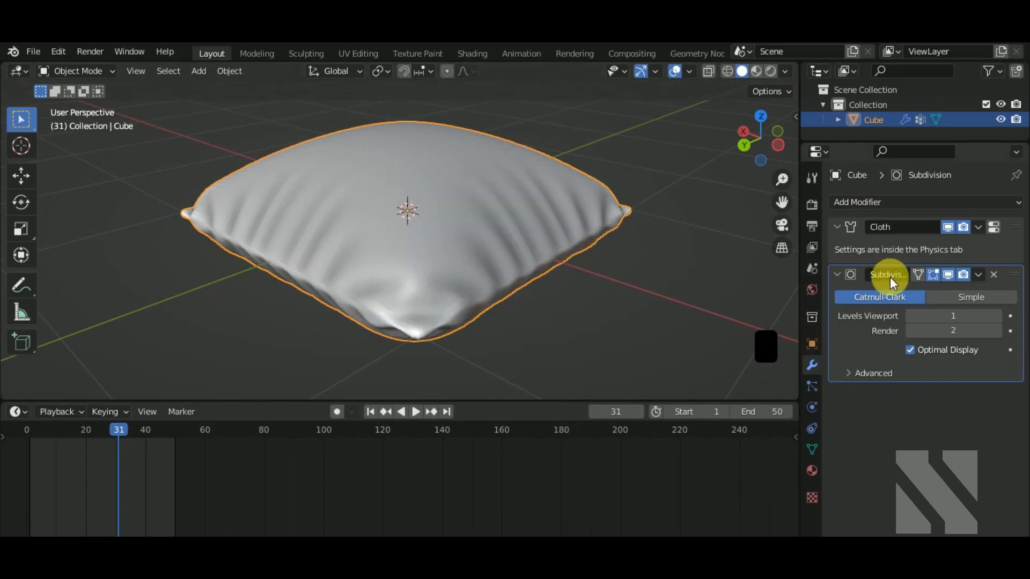
# Set the subdivision's viewport level to 2, stop the playback and jump to the last frame
pyautogui.click(995, 316)
pyautogui.moveTo(707, 319); pyautogui.dragTo(673, 311, button='middle')
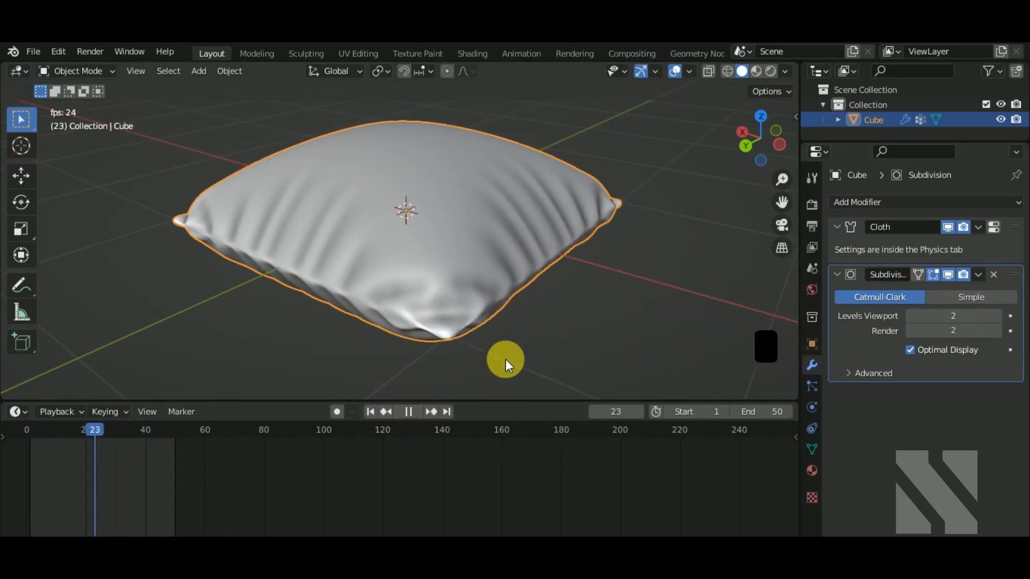
pyautogui.click(413, 415)
pyautogui.click(445, 412)
pyautogui.moveTo(527, 349)
pyautogui.mouseDown(button='middle')
pyautogui.moveTo(551, 343)
pyautogui.moveTo(541, 346)
pyautogui.mouseUp(button='middle')
# Apply the Cloth and Subdivision modifiers to the pillow
pyautogui.click(977, 232)
pyautogui.click(973, 241)
pyautogui.click(978, 231)
pyautogui.click(974, 244)
pyautogui.moveTo(676, 277); pyautogui.dragTo(613, 281, button='middle')
pyautogui.scroll(1, 504, 299)
# In Edit Mode with edge selection, duplicate the pillow's middle edge loop in place and separate it into its own object
pyautogui.press('Tab')
pyautogui.moveTo(443, 319); pyautogui.dragTo(509, 231, button='middle')
pyautogui.scroll(2, 509, 328)
pyautogui.click(145, 72)
pyautogui.scroll(3, 510, 231)
pyautogui.keyDown('shift'); pyautogui.moveTo(611, 292); pyautogui.dragTo(545, 281, button='middle'); pyautogui.keyUp('shift')
pyautogui.hotkey('shift', 'd')
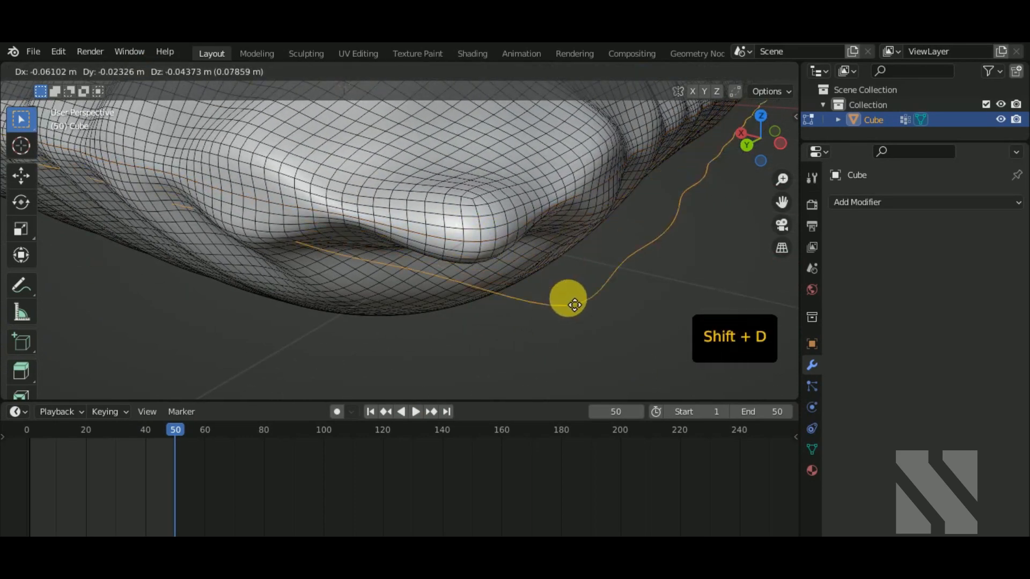
pyautogui.rightClick(572, 304)
pyautogui.press('p')
pyautogui.click(565, 301)
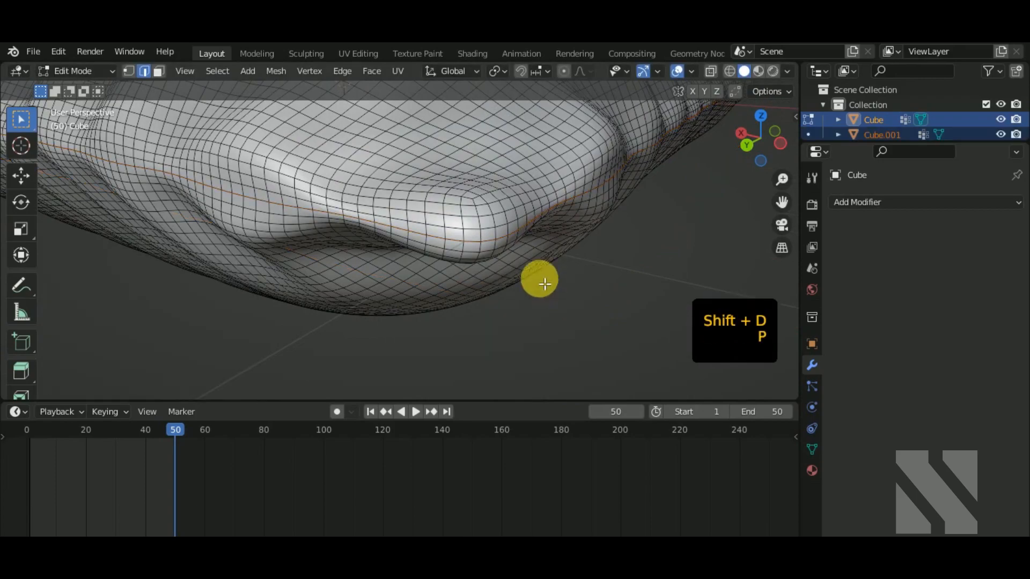
pyautogui.press('Tab')
# Select the separated edge loop in the front wireframe view and convert it to a curve
pyautogui.press('KP_1')
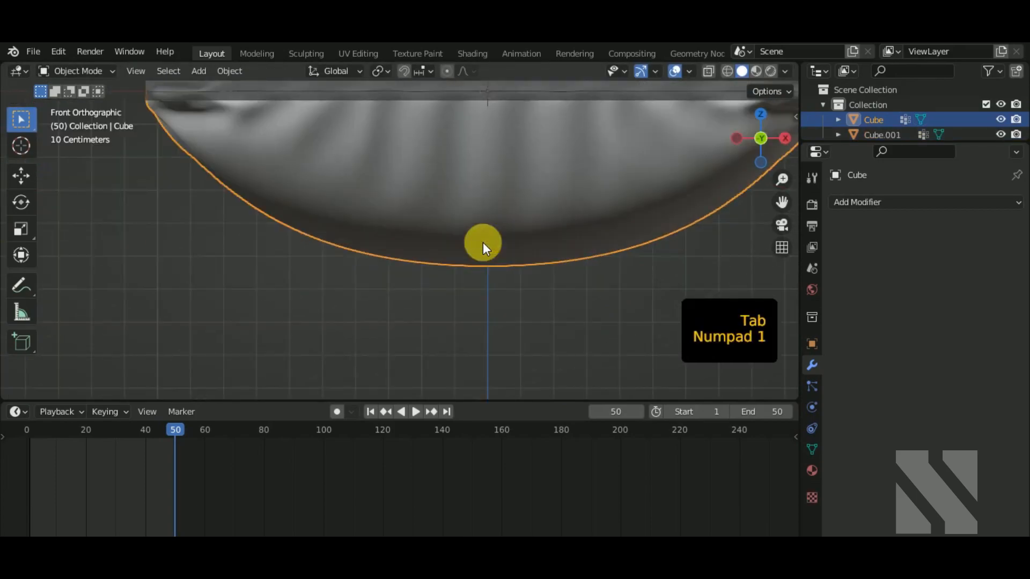
pyautogui.hotkey('shift', 'z')
pyautogui.keyDown('shift'); pyautogui.scroll(3, 408, 301); pyautogui.keyUp('shift')
pyautogui.scroll(5, 400, 238)
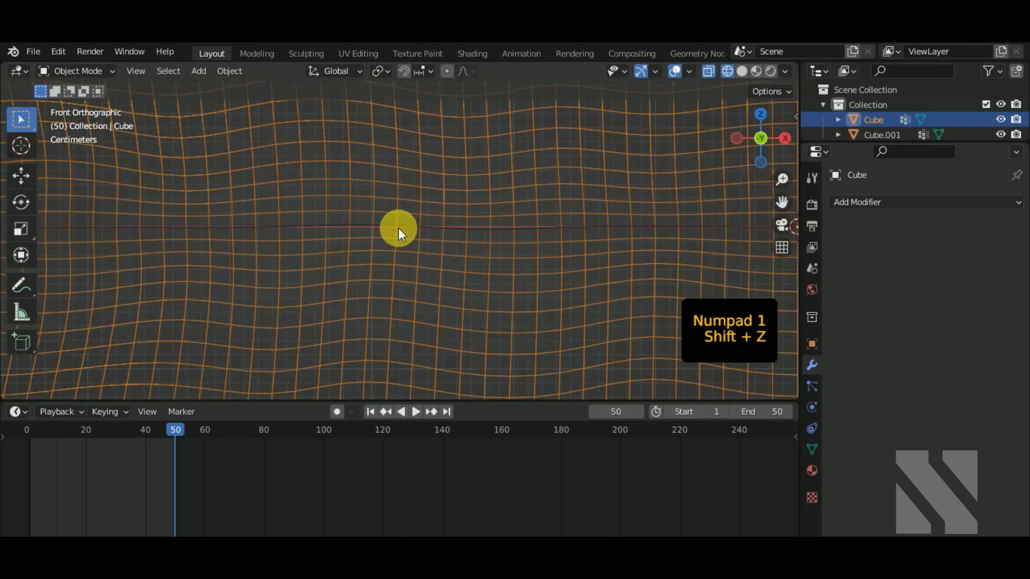
pyautogui.click(407, 231)
pyautogui.scroll(-8, 407, 229)
pyautogui.moveTo(425, 244); pyautogui.dragTo(913, 462, button='middle')
pyautogui.rightClick(479, 231)
pyautogui.moveTo(474, 266)
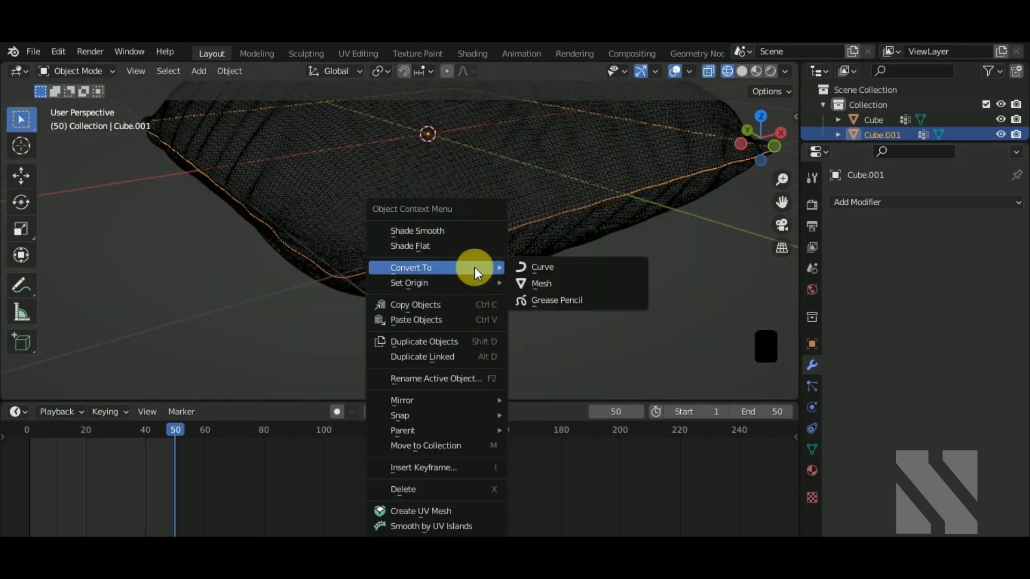
pyautogui.click(544, 267)
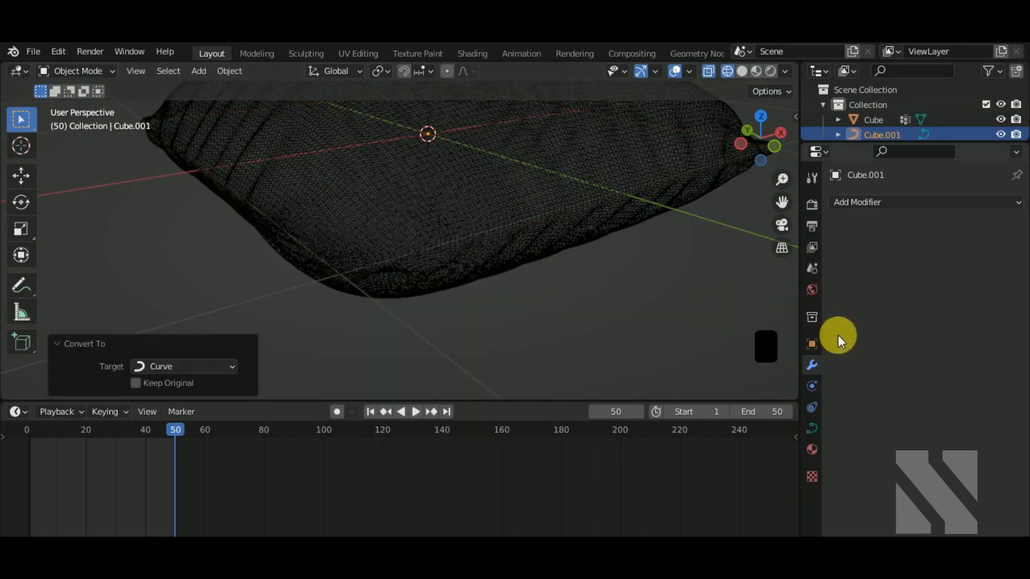
# Give the seam curve a round bevel with a depth of 0.01 m and return to solid shading
pyautogui.click(816, 428)
pyautogui.scroll(-8, 896, 433)
pyautogui.moveTo(971, 366); pyautogui.dragTo(993, 363)
pyautogui.hotkey('shift', 'z')
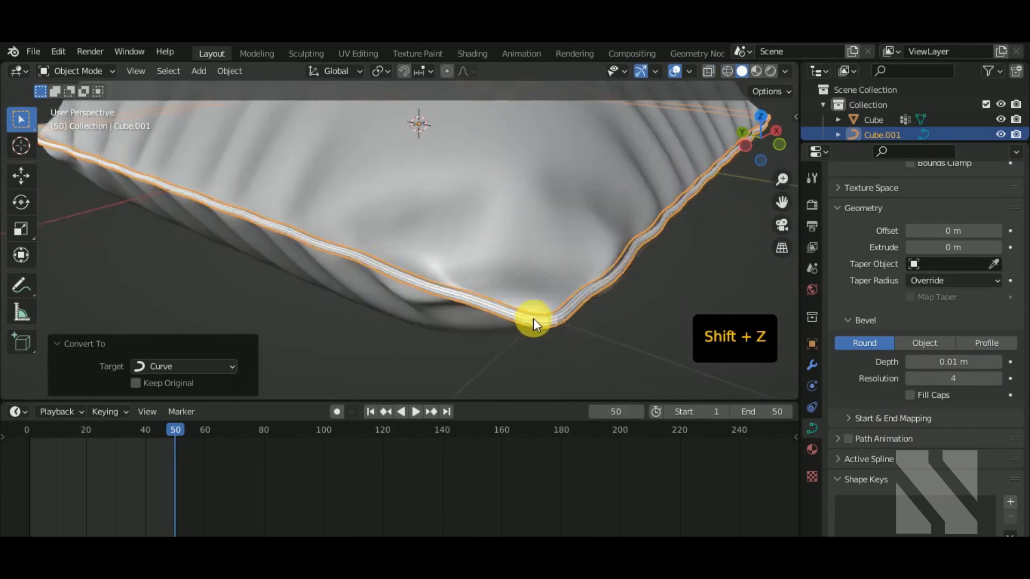
pyautogui.scroll(1, 533, 318)
pyautogui.keyDown('shift'); pyautogui.moveTo(533, 318); pyautogui.dragTo(455, 294, button='middle'); pyautogui.keyUp('shift')
# Set the seam curve's bevel resolution to 8, inspect the piping at the pillow's corner and deselect it
pyautogui.click(999, 379)
pyautogui.click(999, 379)
pyautogui.click(998, 378)
pyautogui.click(999, 379)
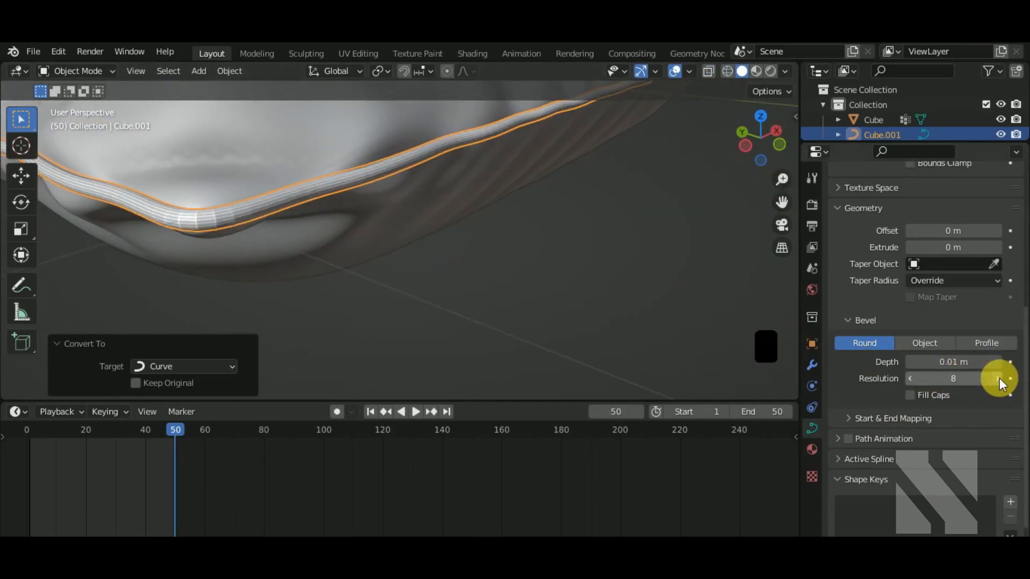
pyautogui.keyDown('shift'); pyautogui.moveTo(404, 198); pyautogui.dragTo(594, 250, button='middle'); pyautogui.keyUp('shift')
pyautogui.scroll(2, 491, 270)
pyautogui.scroll(-4, 490, 270)
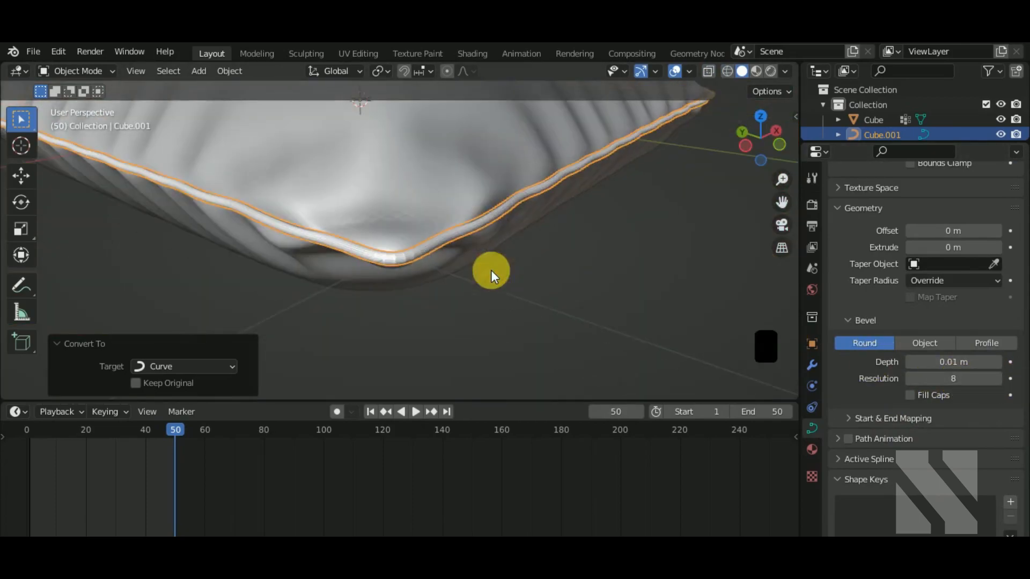
pyautogui.moveTo(490, 270); pyautogui.dragTo(555, 289, button='middle')
pyautogui.click(600, 319)
pyautogui.scroll(-2, 600, 318)
pyautogui.scroll(1, 601, 318)
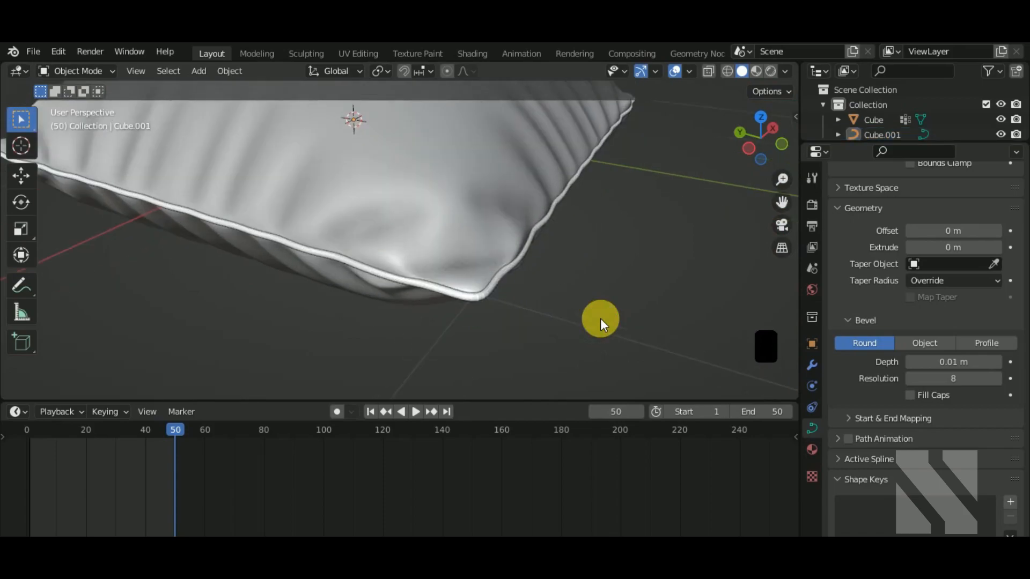
# Select the piping curve around the pillow and convert it to a mesh
pyautogui.rightClick(562, 227)
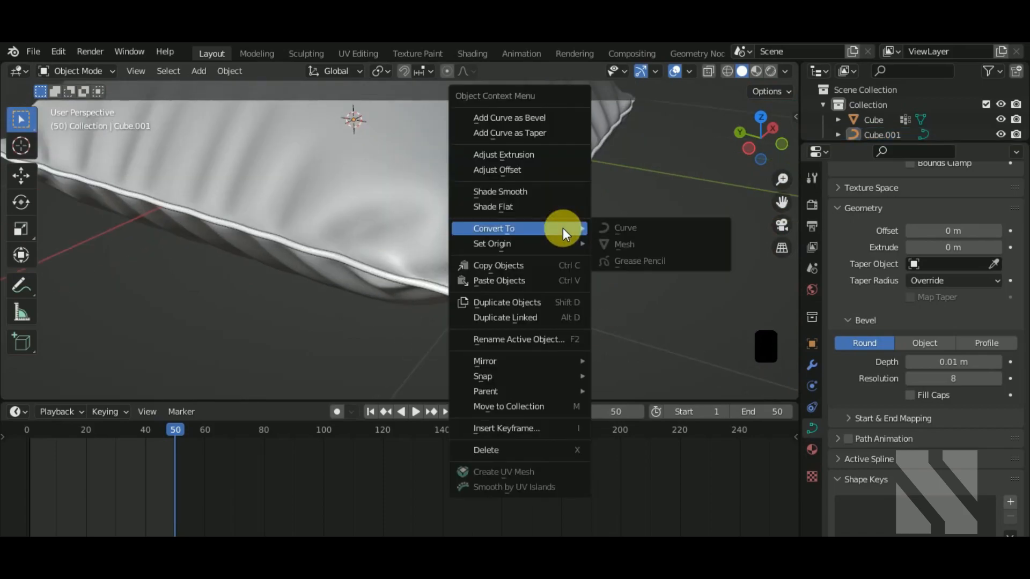
pyautogui.click(424, 282)
pyautogui.click(429, 285)
pyautogui.rightClick(429, 286)
pyautogui.moveTo(421, 298)
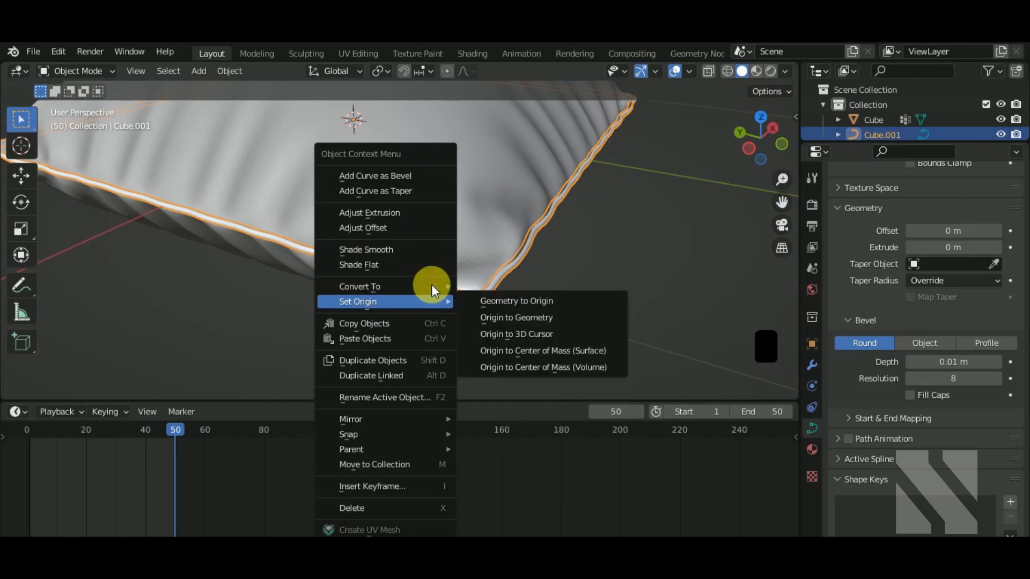
pyautogui.click(504, 297)
# Shrink the timeline area and shade the piping mesh smooth
pyautogui.moveTo(504, 402); pyautogui.dragTo(507, 489)
pyautogui.rightClick(510, 348)
pyautogui.click(492, 256)
pyautogui.scroll(2, 488, 340)
pyautogui.scroll(-2, 489, 341)
pyautogui.click(498, 350)
pyautogui.moveTo(569, 352); pyautogui.dragTo(559, 400, button='middle')
pyautogui.scroll(-4, 584, 388)
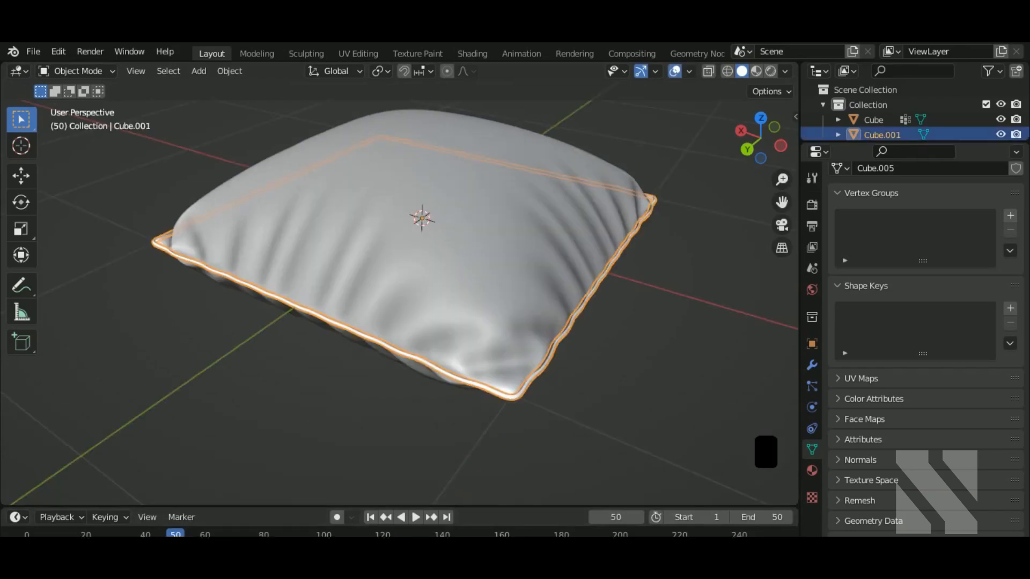
# Select the pillow body and isolate it in local view
pyautogui.press('KP_Divide')
pyautogui.press('KP_Divide')
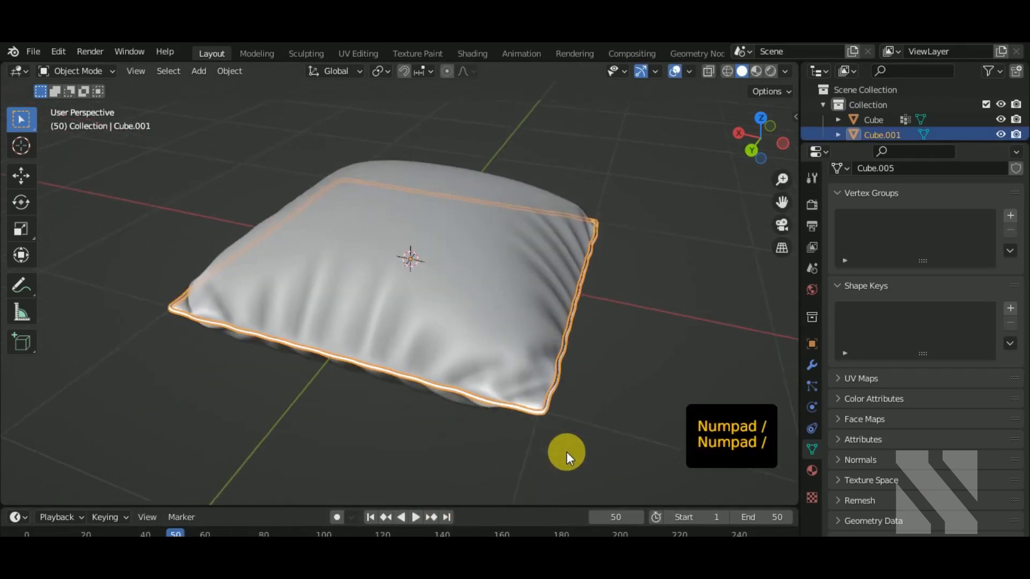
pyautogui.click(462, 217)
pyautogui.press('KP_Divide')
pyautogui.moveTo(462, 217); pyautogui.dragTo(490, 253, button='middle')
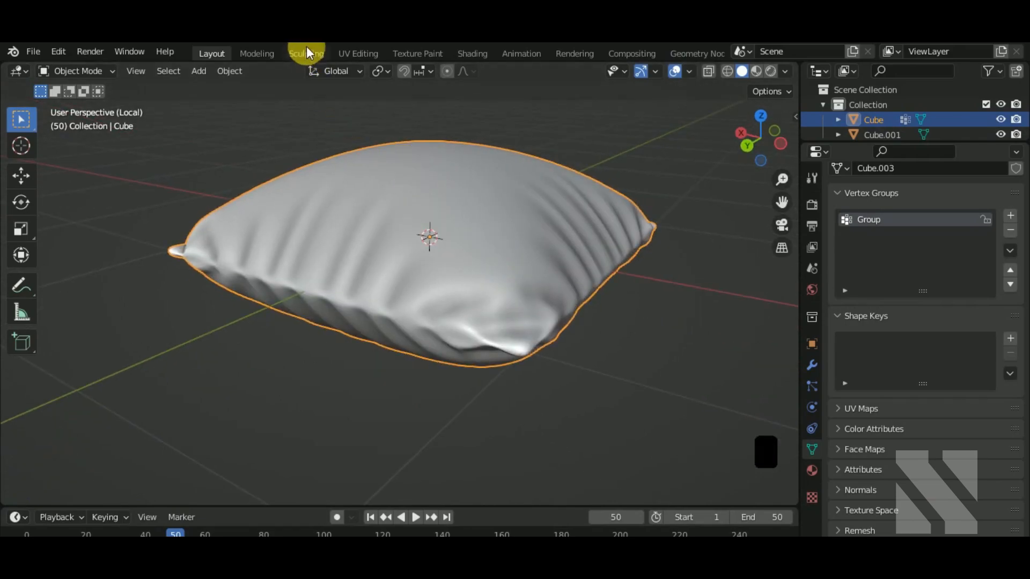
# Switch to the UV Editing workspace and isolate the pillow mesh in its 3D view
pyautogui.click(365, 54)
pyautogui.moveTo(605, 271); pyautogui.dragTo(681, 340, button='middle')
pyautogui.scroll(5, 676, 380)
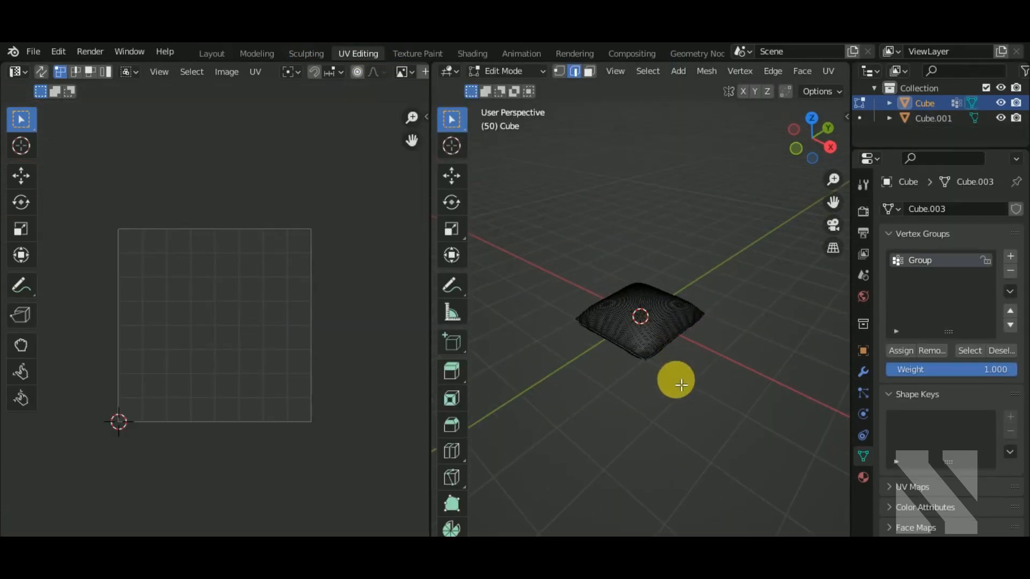
pyautogui.moveTo(679, 384); pyautogui.dragTo(681, 346, button='middle')
pyautogui.press('KP_Divide')
# Mark the pillow's middle edge loop as a UV seam
pyautogui.moveTo(622, 328); pyautogui.dragTo(648, 333, button='middle')
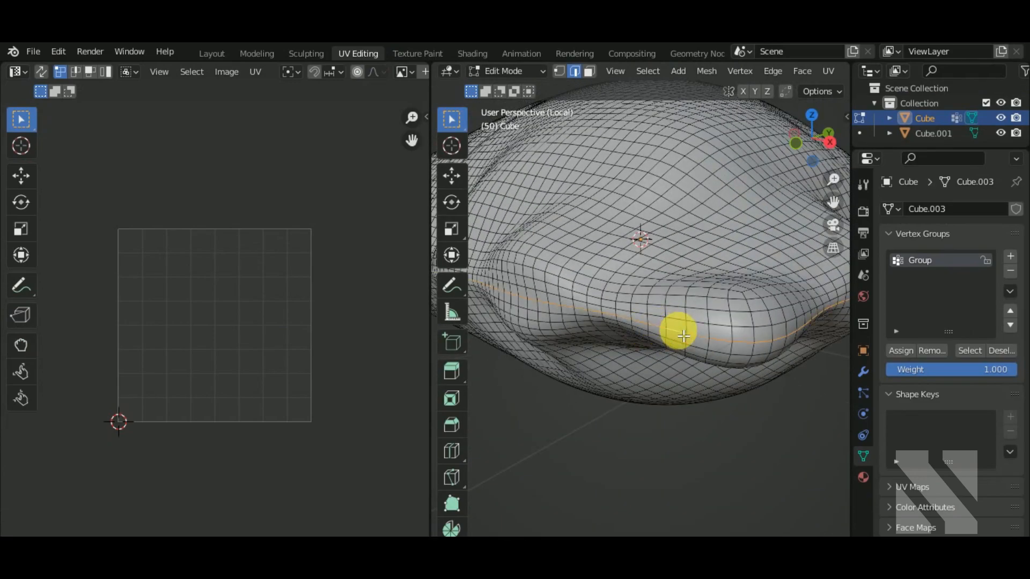
pyautogui.scroll(-5, 681, 334)
pyautogui.rightClick(668, 345)
pyautogui.click(634, 422)
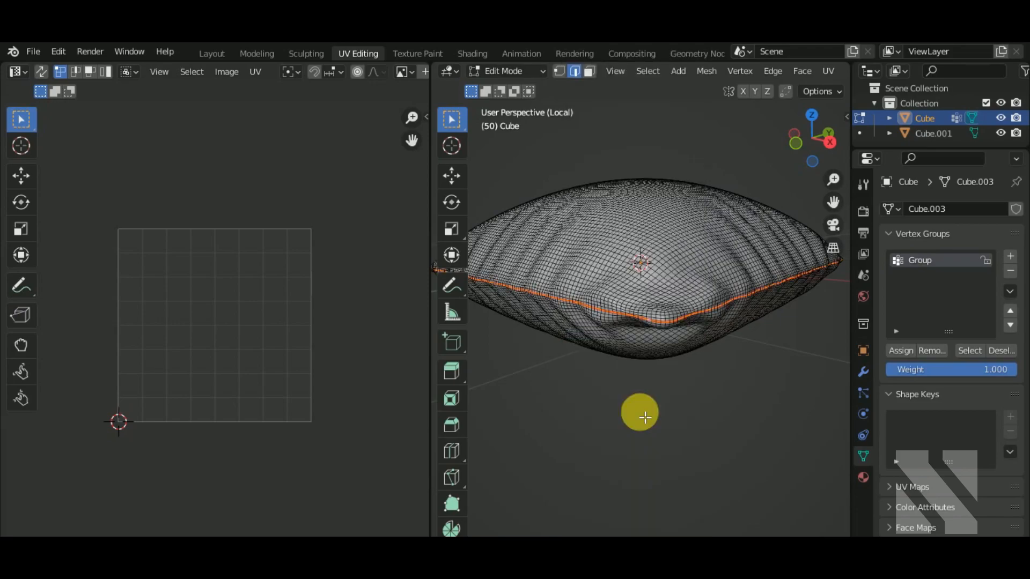
# Select the entire pillow mesh and unwrap it along its marked seam
pyautogui.moveTo(639, 411); pyautogui.dragTo(655, 409, button='middle')
pyautogui.press('a')
pyautogui.moveTo(261, 408); pyautogui.dragTo(234, 403, button='middle')
pyautogui.press('a')
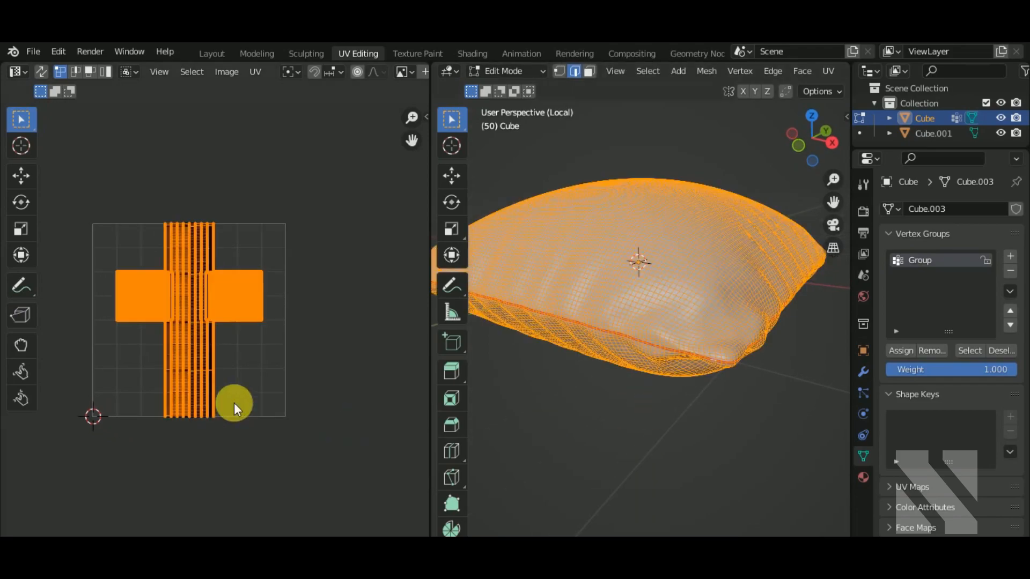
pyautogui.press('u')
pyautogui.moveTo(290, 425); pyautogui.dragTo(323, 412, button='middle')
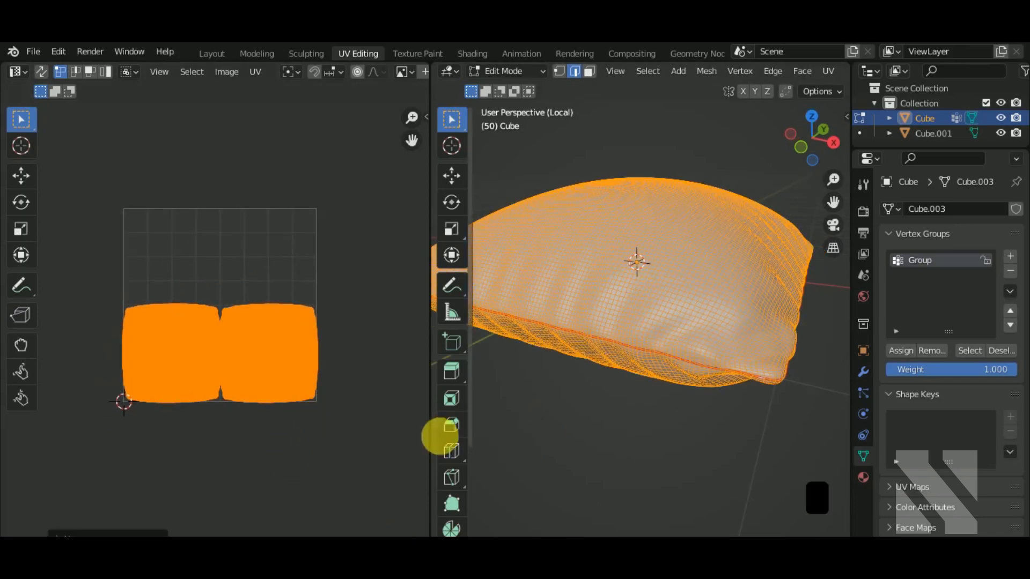
pyautogui.scroll(4, 323, 419)
pyautogui.scroll(-3, 323, 419)
pyautogui.moveTo(414, 334); pyautogui.dragTo(349, 323, button='middle')
# Set the TexTools texture size to 1024 and apply a checker map to the pillow
pyautogui.press('n')
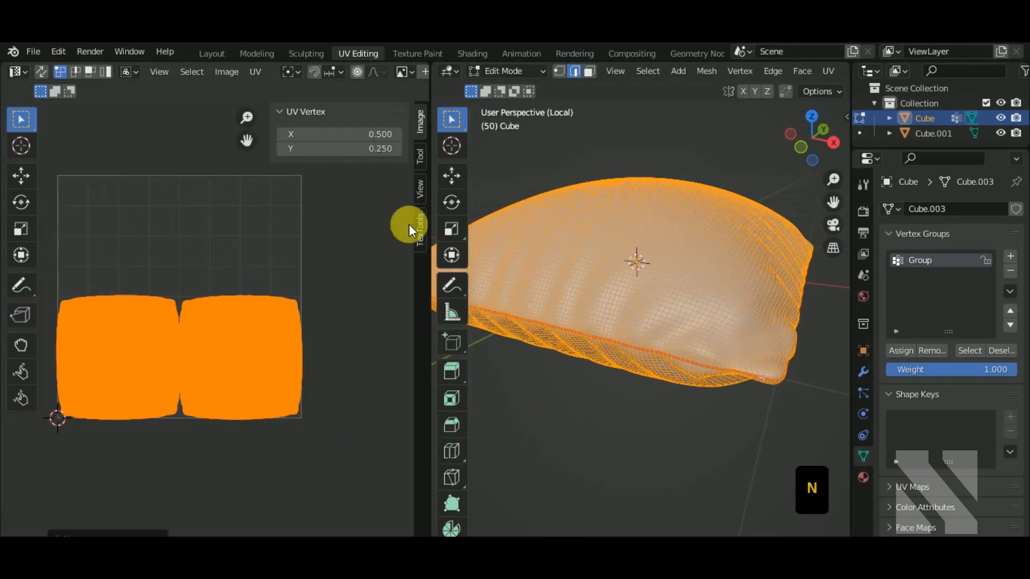
pyautogui.click(420, 227)
pyautogui.click(343, 134)
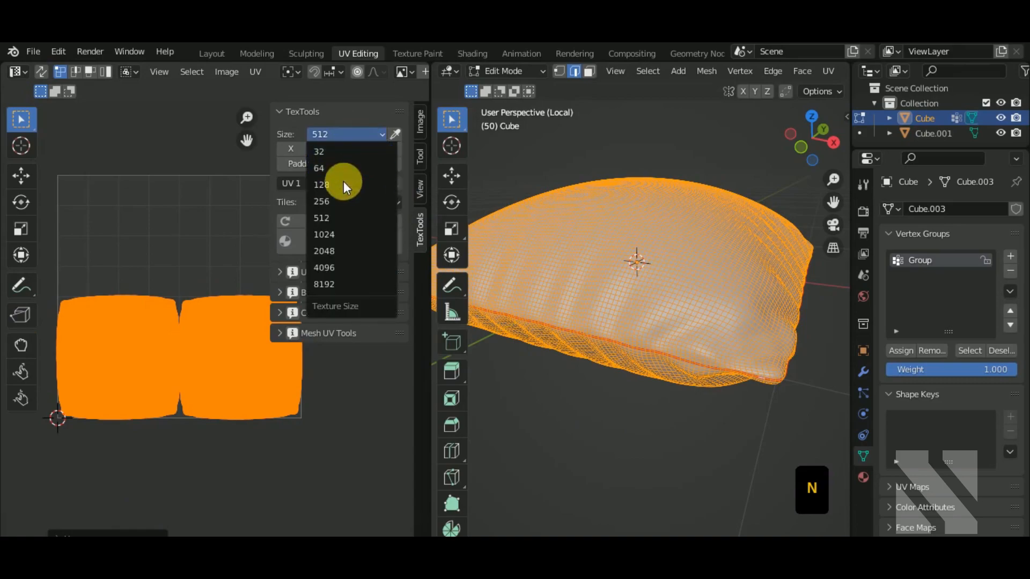
pyautogui.click(346, 229)
pyautogui.click(356, 243)
pyautogui.moveTo(662, 405); pyautogui.dragTo(622, 420, button='middle')
pyautogui.scroll(-2, 340, 420)
pyautogui.moveTo(340, 419); pyautogui.dragTo(247, 394, button='middle')
pyautogui.scroll(-5, 246, 394)
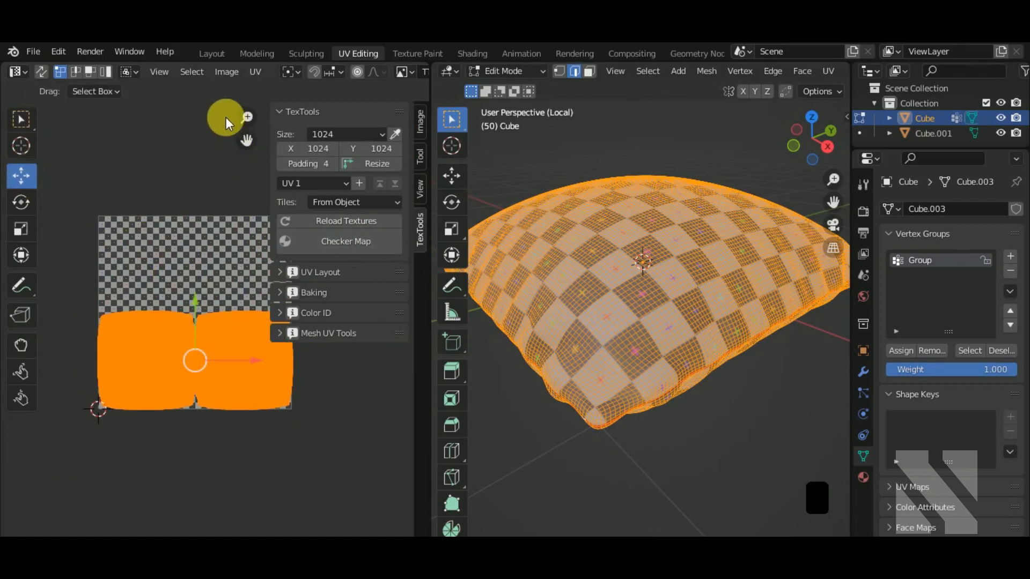
# Try to pack the pillow's UV islands, and undo the packing
pyautogui.click(227, 72)
pyautogui.moveTo(256, 75)
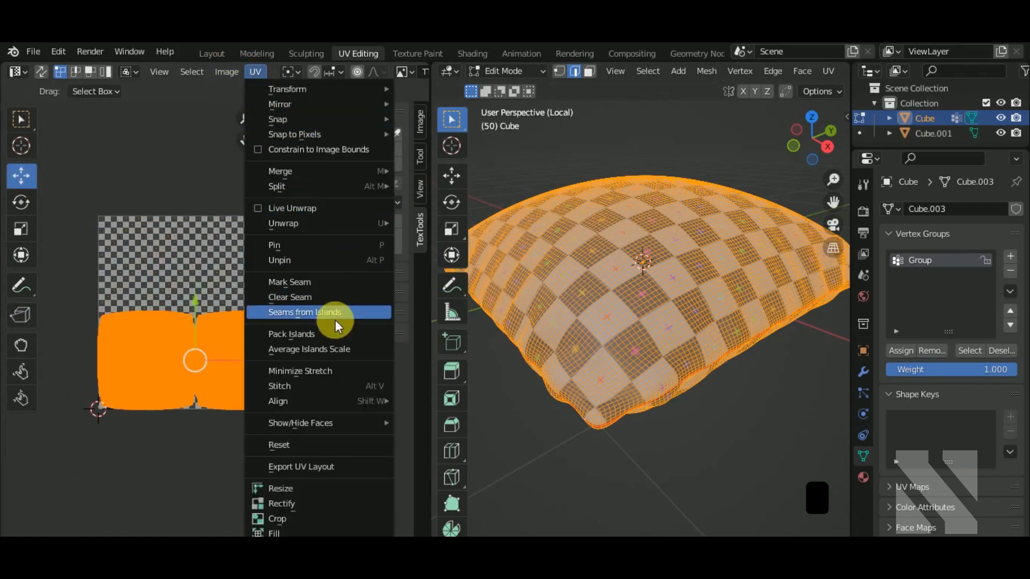
pyautogui.click(333, 333)
pyautogui.moveTo(311, 381); pyautogui.dragTo(307, 382, button='middle')
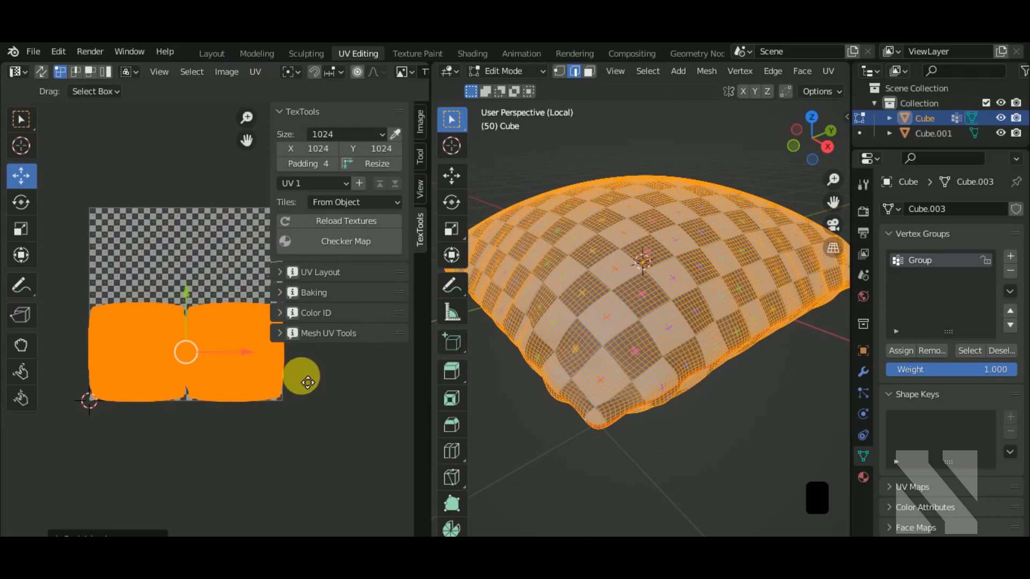
pyautogui.click(134, 531)
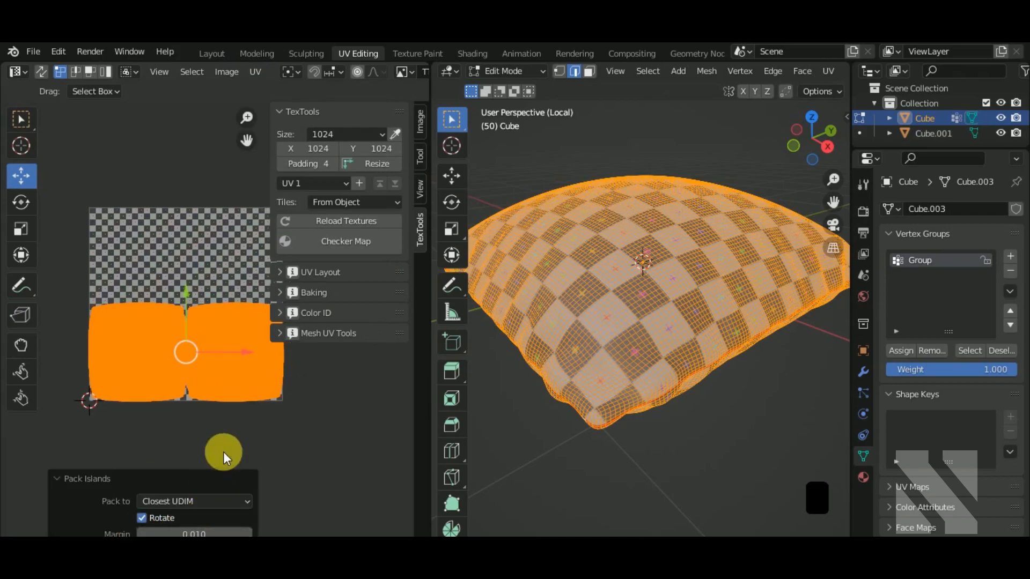
pyautogui.moveTo(251, 425); pyautogui.dragTo(261, 423, button='middle')
pyautogui.hotkey('ctrl', 'z')
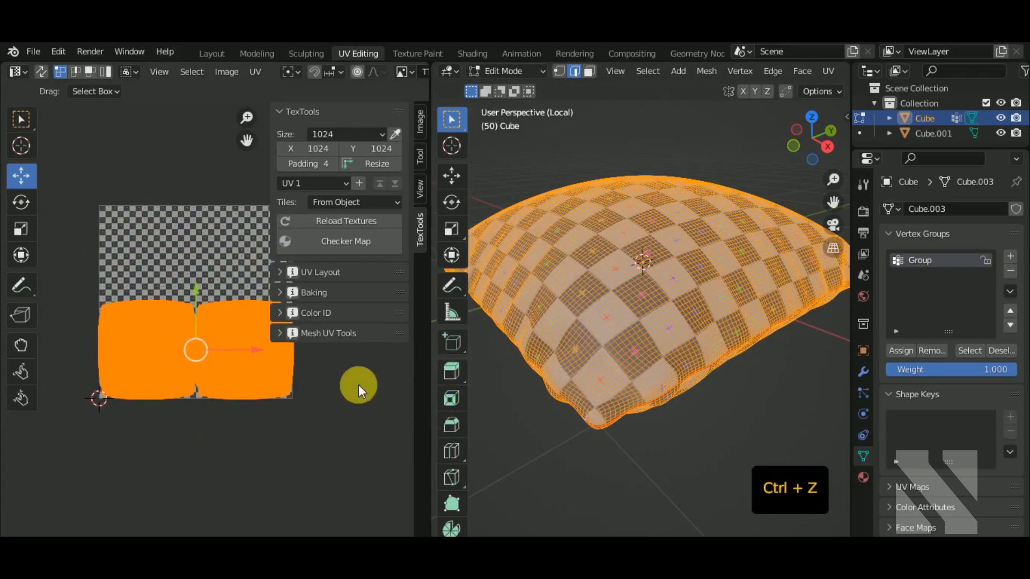
# Return the pillow to Object Mode and exit local view
pyautogui.moveTo(358, 384); pyautogui.dragTo(373, 395, button='middle')
pyautogui.moveTo(598, 342); pyautogui.dragTo(616, 391, button='middle')
pyautogui.press('Tab')
pyautogui.scroll(-4, 629, 358)
pyautogui.press('KP_Divide')
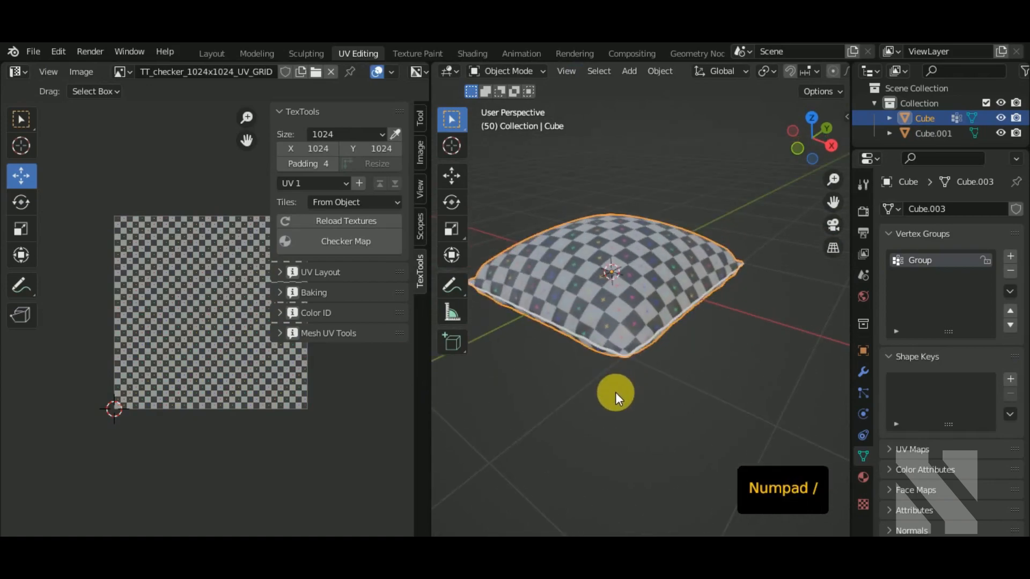
# Hide the UV editor's sidebar and change that area to the Shader Editor
pyautogui.moveTo(329, 432); pyautogui.dragTo(352, 433, button='middle')
pyautogui.press('n')
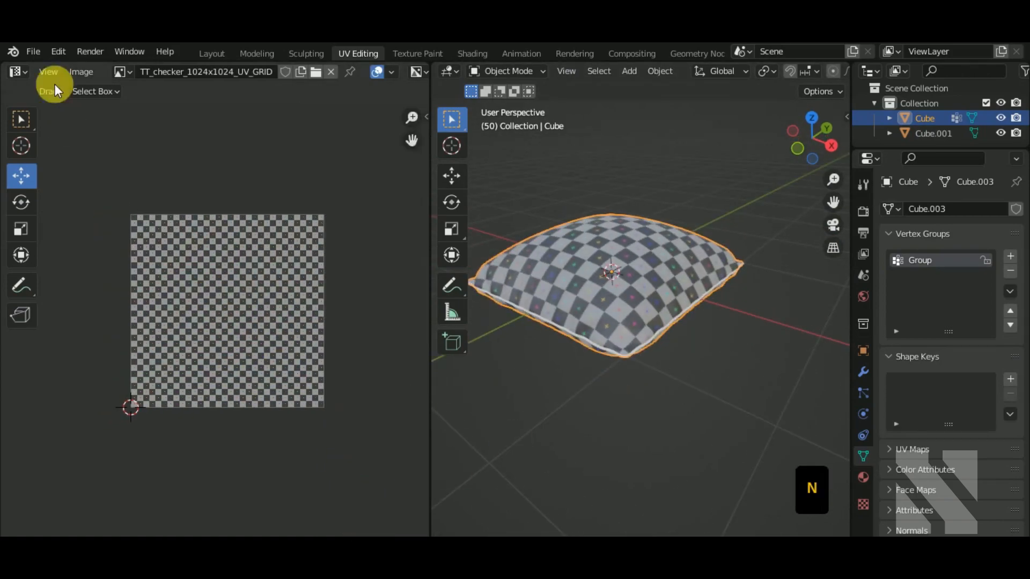
pyautogui.click(16, 71)
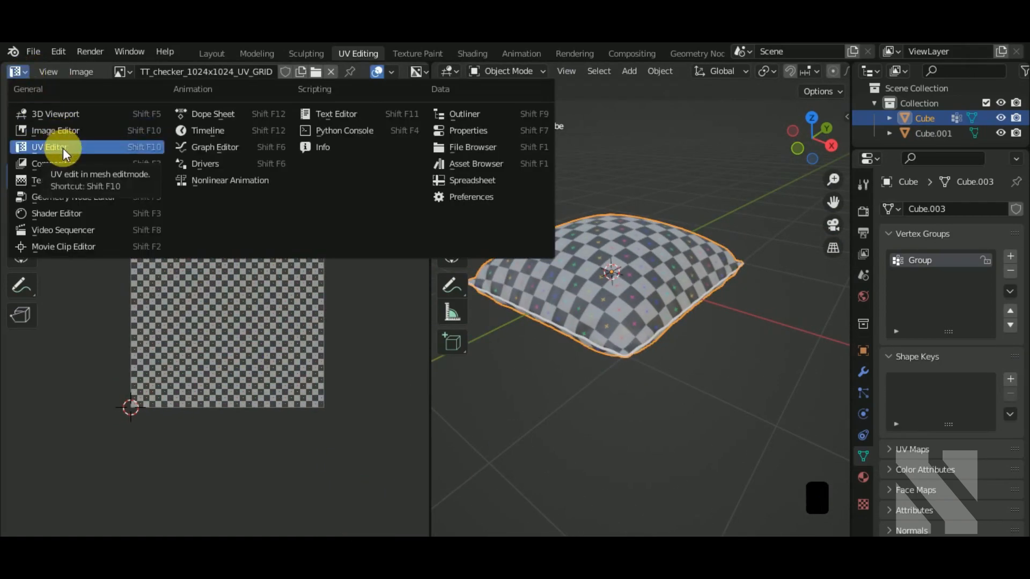
pyautogui.click(63, 148)
pyautogui.click(35, 72)
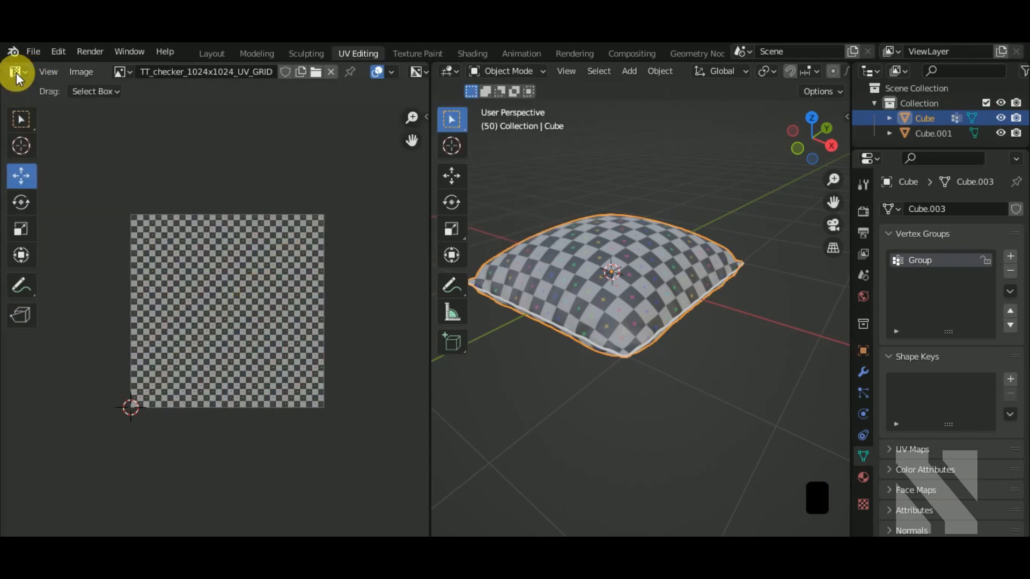
pyautogui.click(16, 71)
pyautogui.click(73, 214)
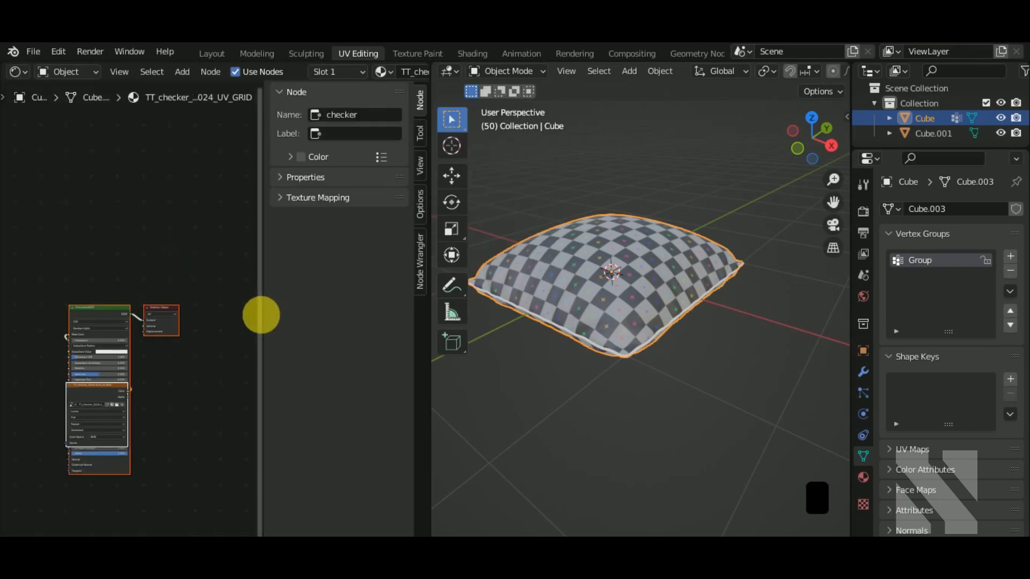
# Narrow the Shader Editor's sidebar and place the checker image node beside the Principled BSDF node
pyautogui.moveTo(272, 316); pyautogui.dragTo(422, 331)
pyautogui.moveTo(263, 370); pyautogui.dragTo(331, 317, button='middle')
pyautogui.scroll(1, 258, 337)
pyautogui.moveTo(254, 336); pyautogui.dragTo(177, 225)
pyautogui.scroll(2, 230, 307)
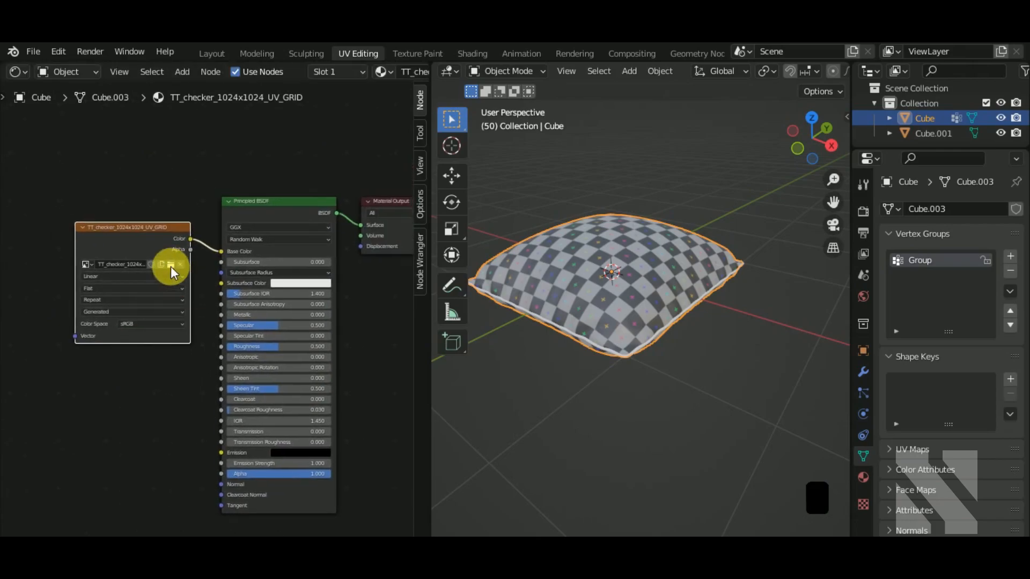
pyautogui.click(171, 264)
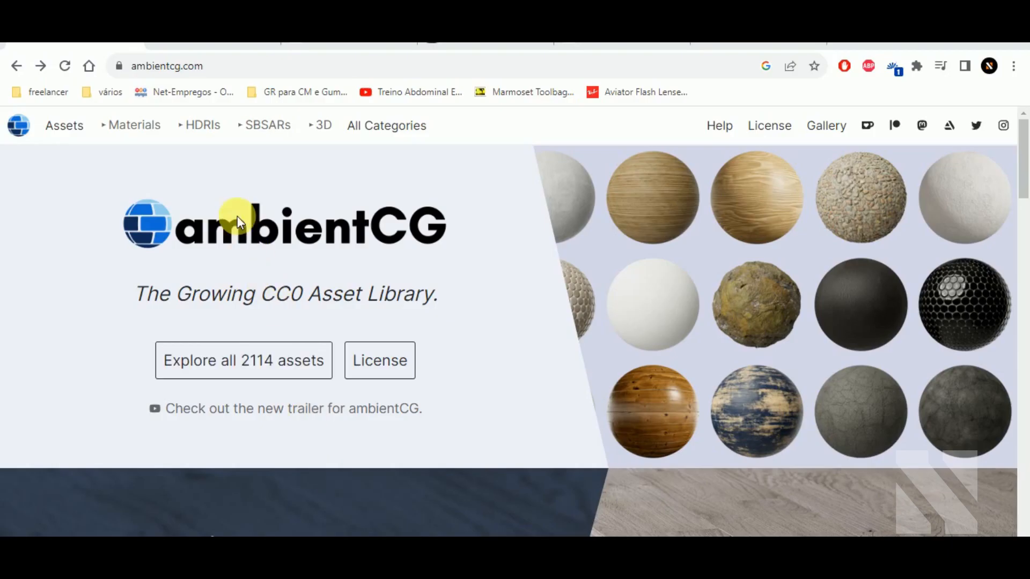
# Switch to the ambientCG website and search its materials for "fabric"
pyautogui.click(153, 125)
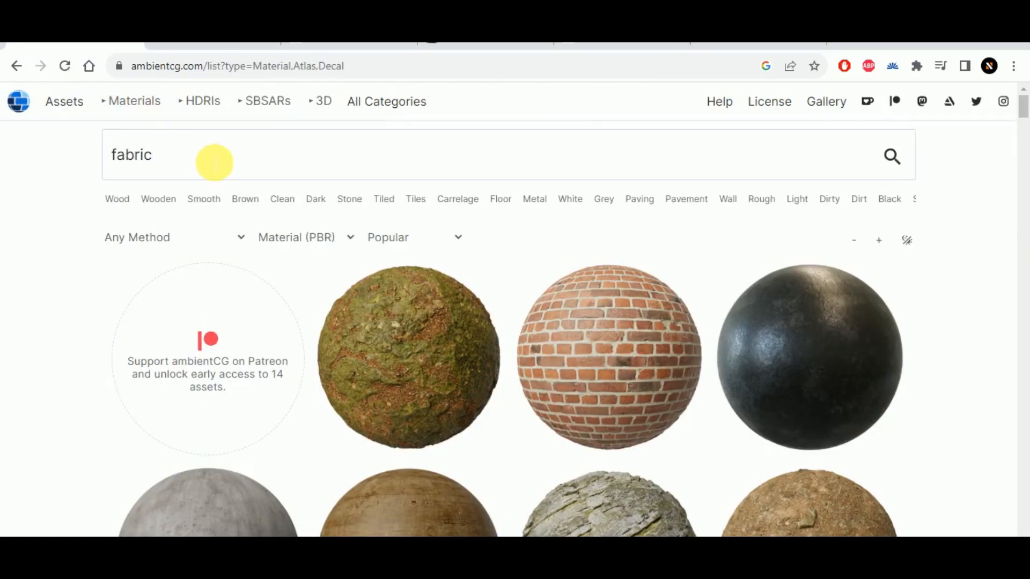
pyautogui.press('Return')
pyautogui.scroll(-6, 594, 283)
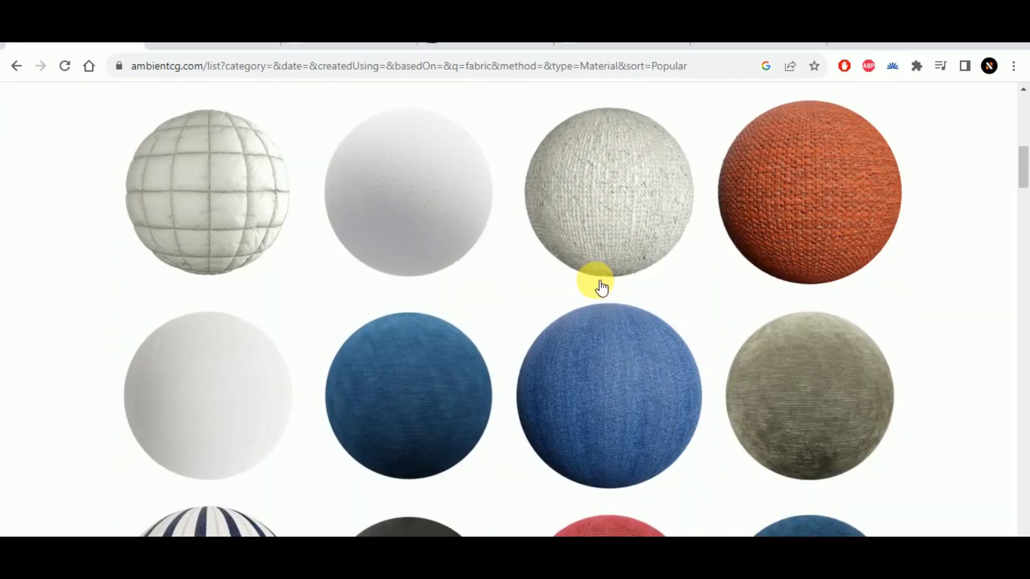
pyautogui.scroll(-5, 590, 287)
# Open the Fabric 039 material and download its 1K-JPG.zip archive
pyautogui.click(575, 241)
pyautogui.scroll(-6, 704, 274)
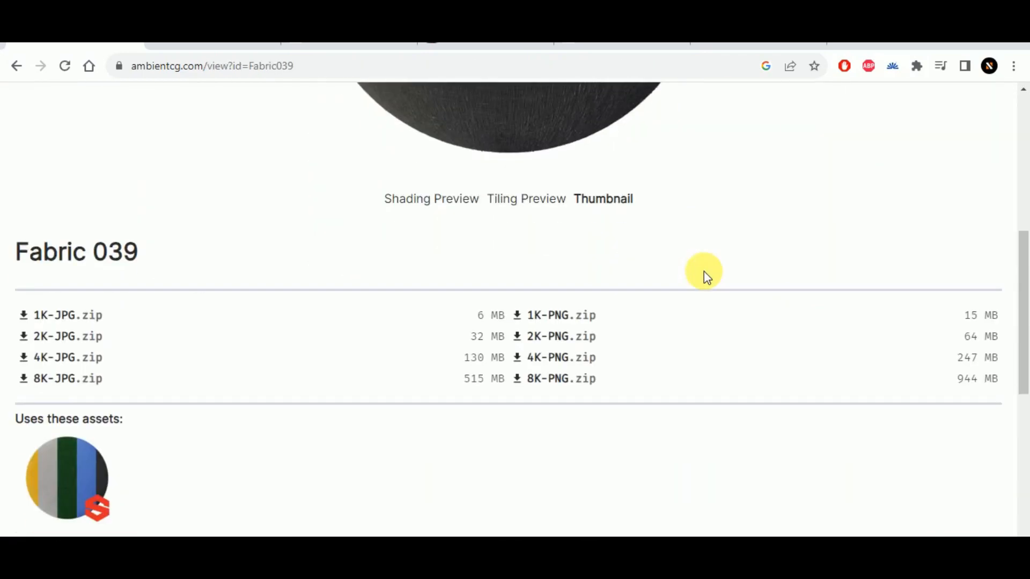
pyautogui.click(101, 316)
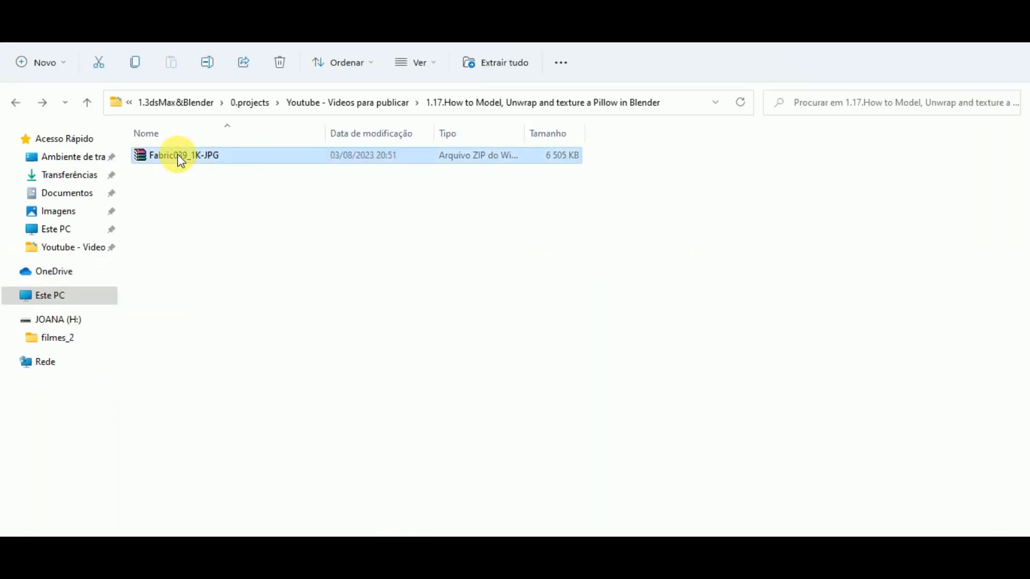
# Switch to the file manager, extract the Fabric039_1K-JPG archive and open the extracted folder
pyautogui.rightClick(178, 154)
pyautogui.click(248, 253)
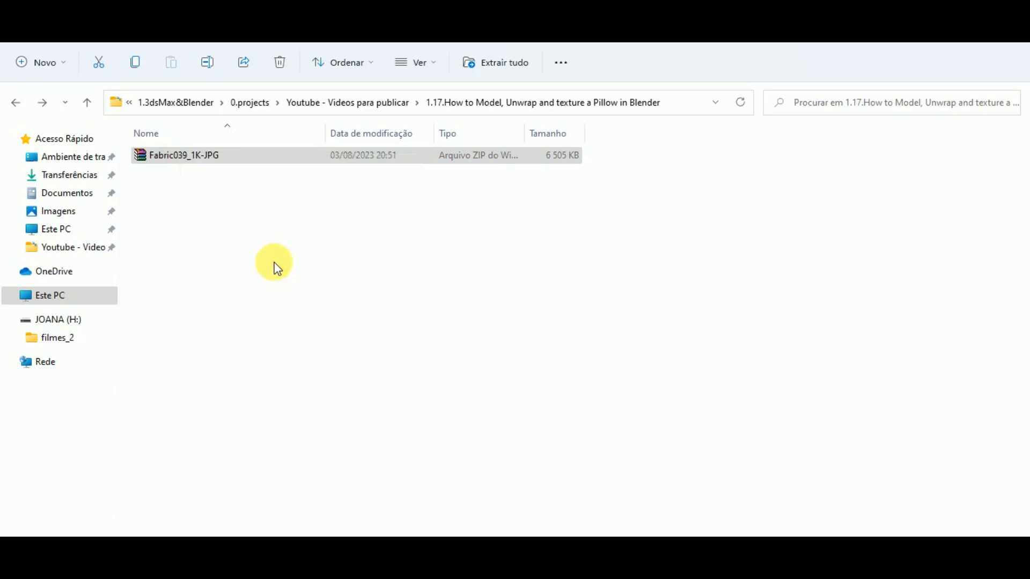
pyautogui.click(622, 447)
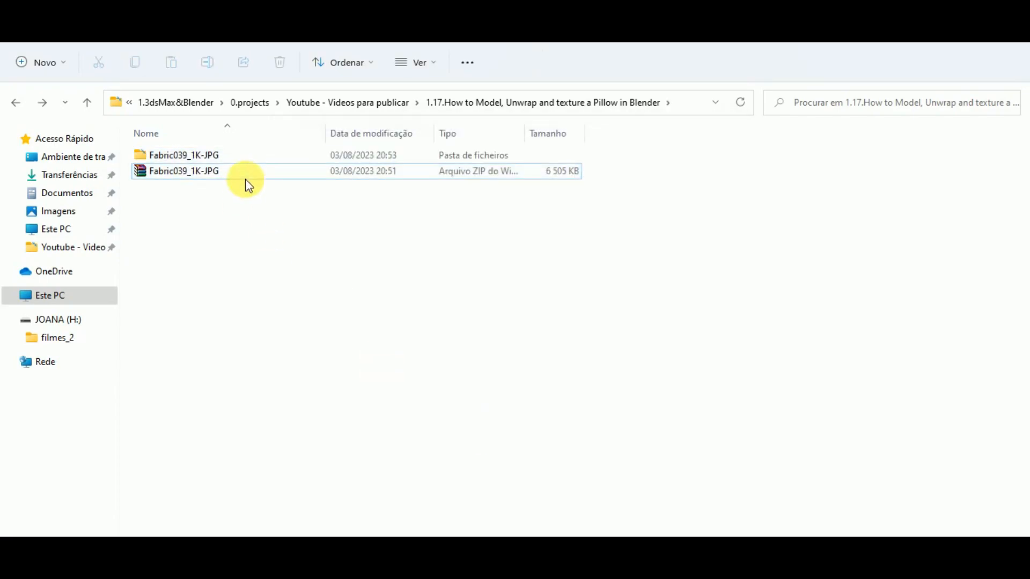
pyautogui.doubleClick(239, 161)
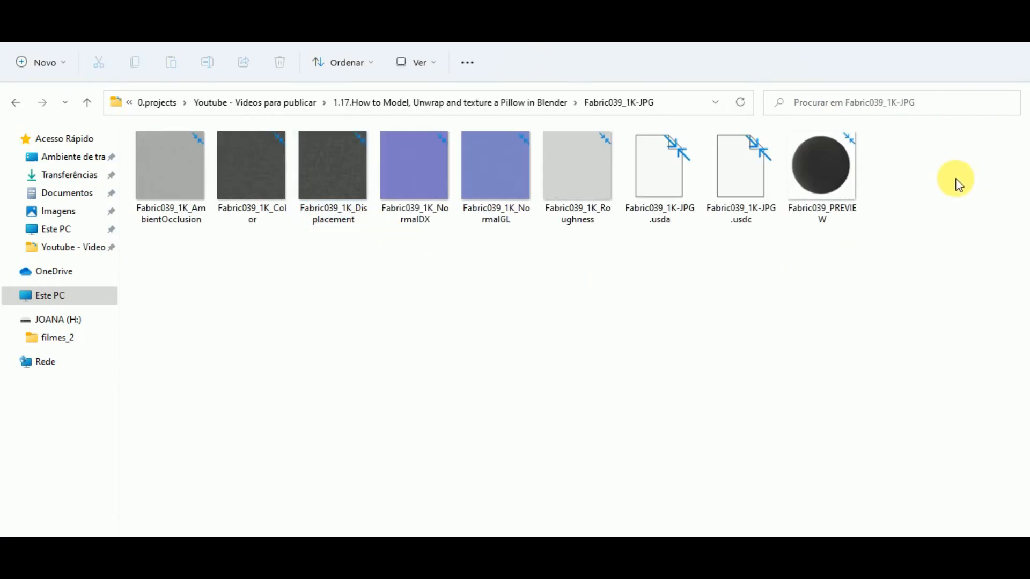
# Switch back to Blender and replace the checker image node with the Fabric039_1K_Color texture
pyautogui.moveTo(227, 429); pyautogui.dragTo(209, 447, button='middle')
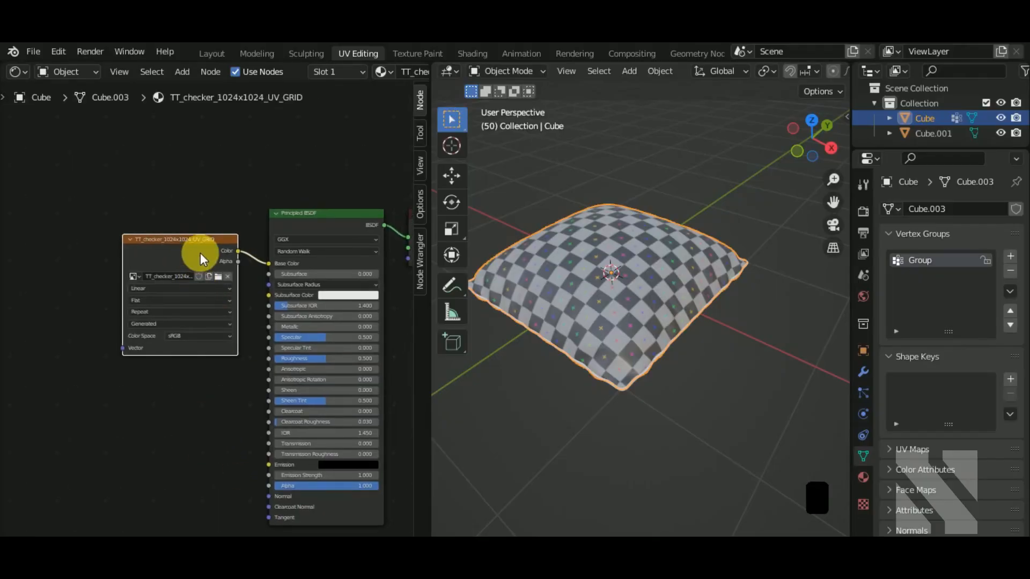
pyautogui.press('Delete')
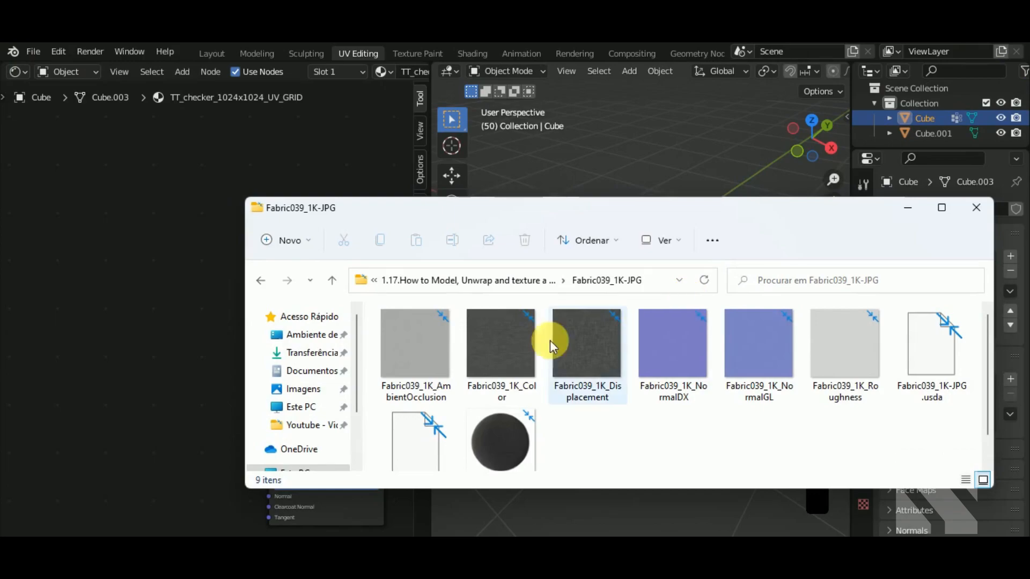
pyautogui.moveTo(507, 351); pyautogui.dragTo(119, 345)
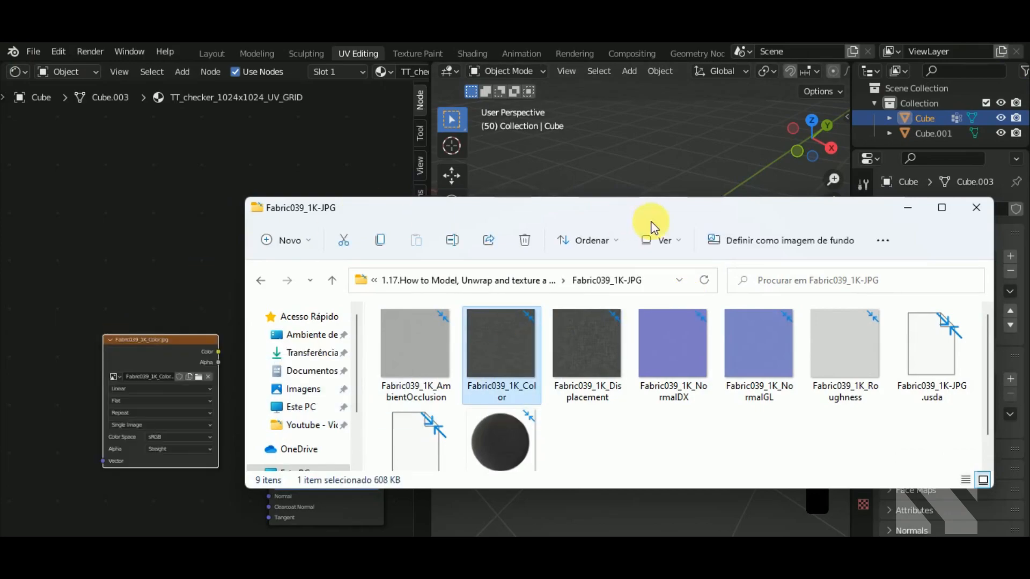
pyautogui.click(909, 212)
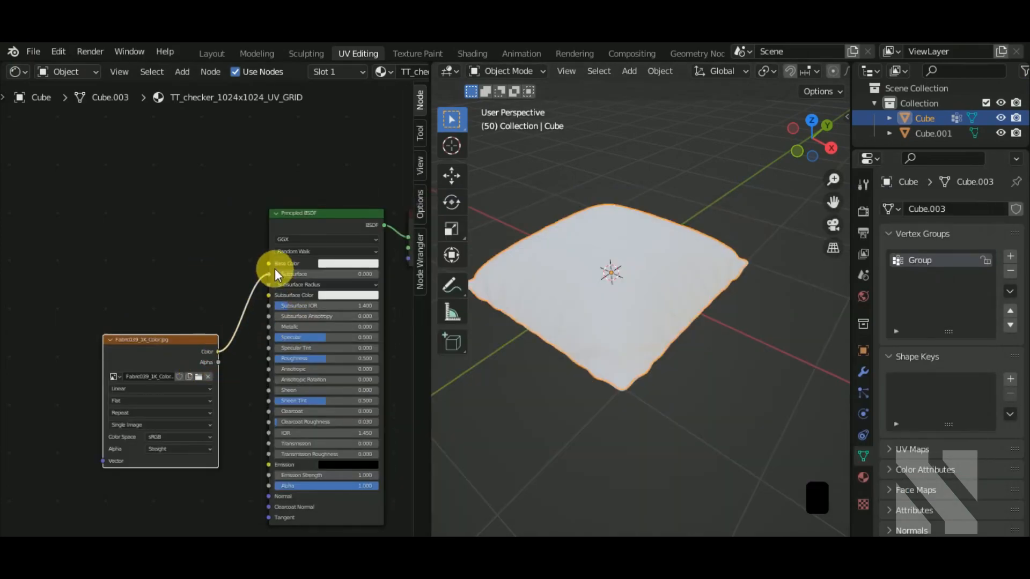
# Connect the fabric color texture to the Principled BSDF's Base Color and align the node with that input
pyautogui.moveTo(275, 270); pyautogui.dragTo(269, 264)
pyautogui.moveTo(199, 343); pyautogui.dragTo(165, 263)
pyautogui.moveTo(608, 397); pyautogui.dragTo(630, 380, button='middle')
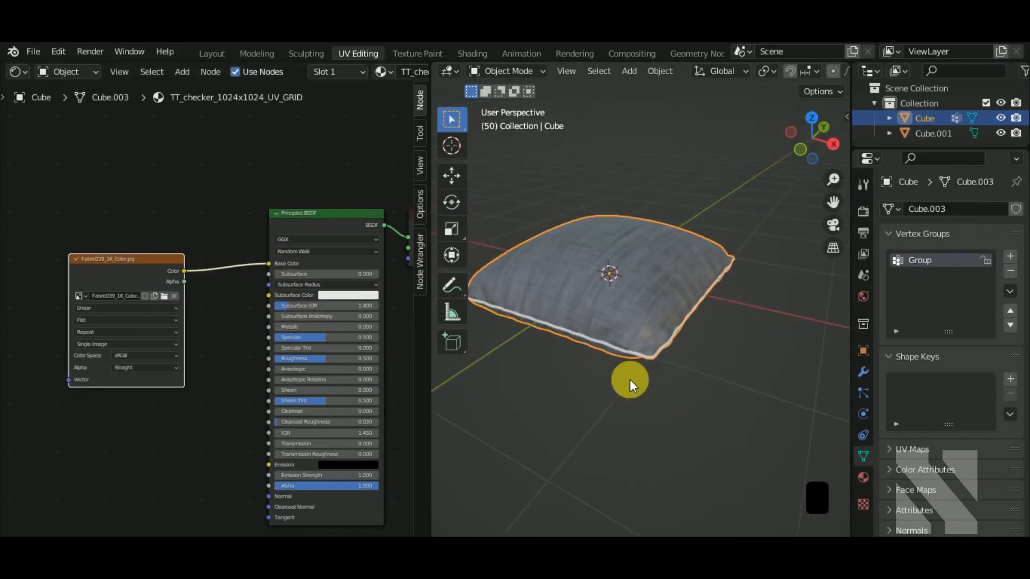
pyautogui.scroll(2, 675, 354)
pyautogui.scroll(-2, 675, 354)
pyautogui.moveTo(675, 354); pyautogui.dragTo(661, 359, button='middle')
pyautogui.scroll(2, 355, 408)
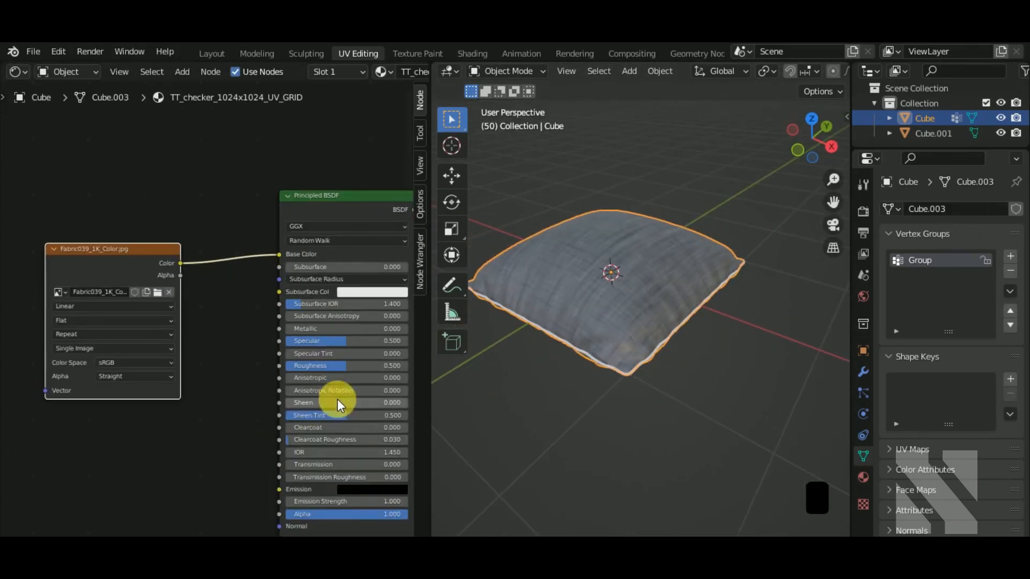
# Add the Fabric039_1K_Roughness texture below the color node and connect it to the Principled BSDF's Roughness
pyautogui.moveTo(337, 405); pyautogui.dragTo(295, 396, button='middle')
pyautogui.scroll(-1, 284, 392)
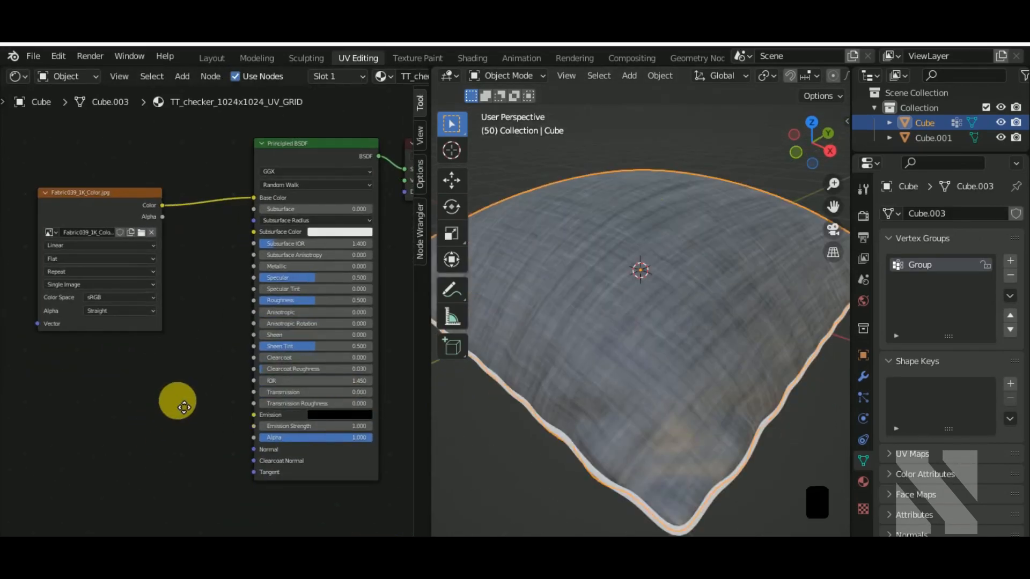
pyautogui.moveTo(184, 407); pyautogui.dragTo(197, 392, button='middle')
pyautogui.click(545, 549)
pyautogui.moveTo(820, 395); pyautogui.dragTo(90, 397)
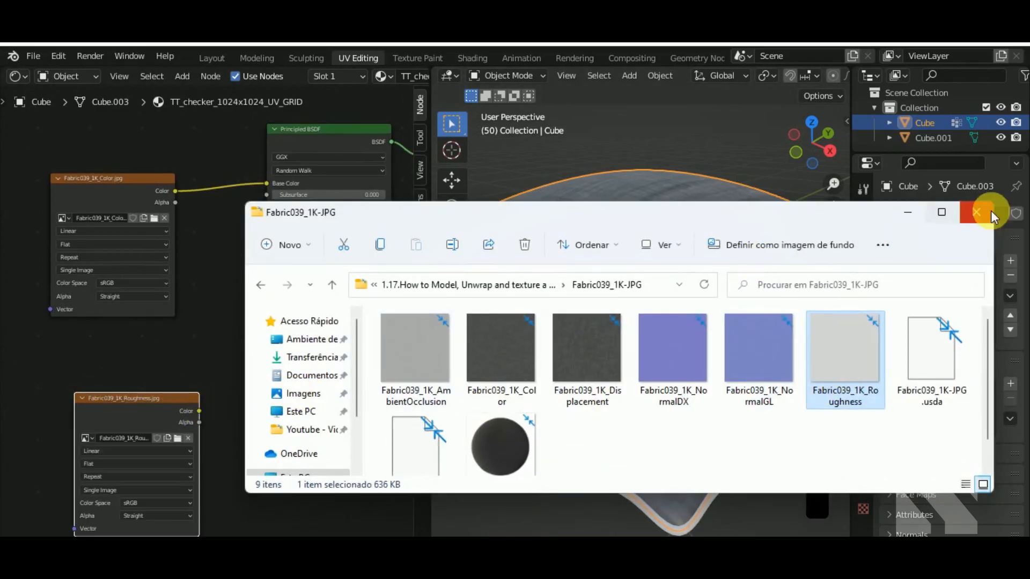
pyautogui.click(907, 213)
pyautogui.moveTo(200, 410); pyautogui.dragTo(158, 329)
pyautogui.scroll(-4, 568, 342)
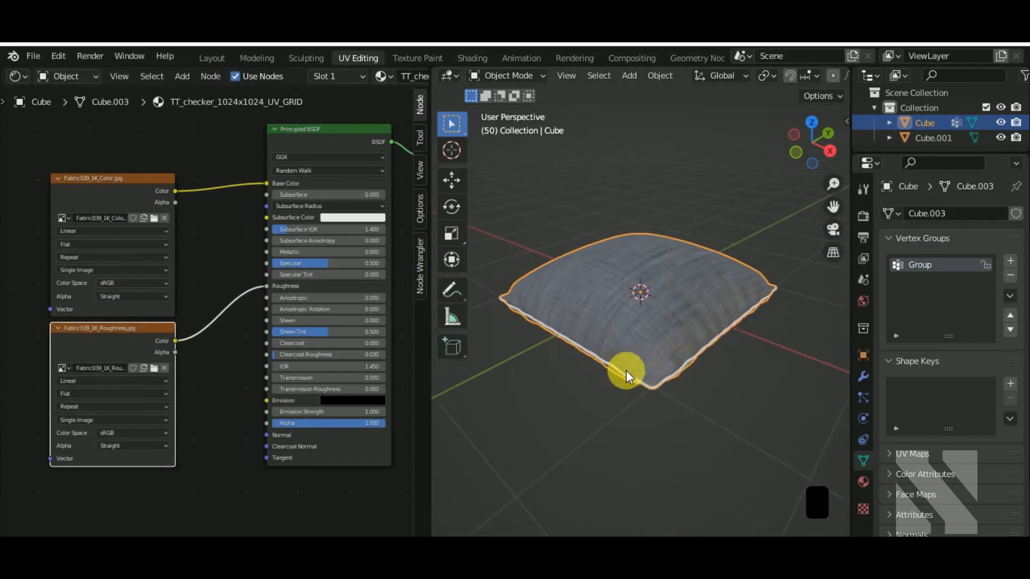
# Return the area to the UV Editor and scale the pillow's UV islands up by about 1.944 in Edit Mode
pyautogui.click(25, 79)
pyautogui.click(62, 151)
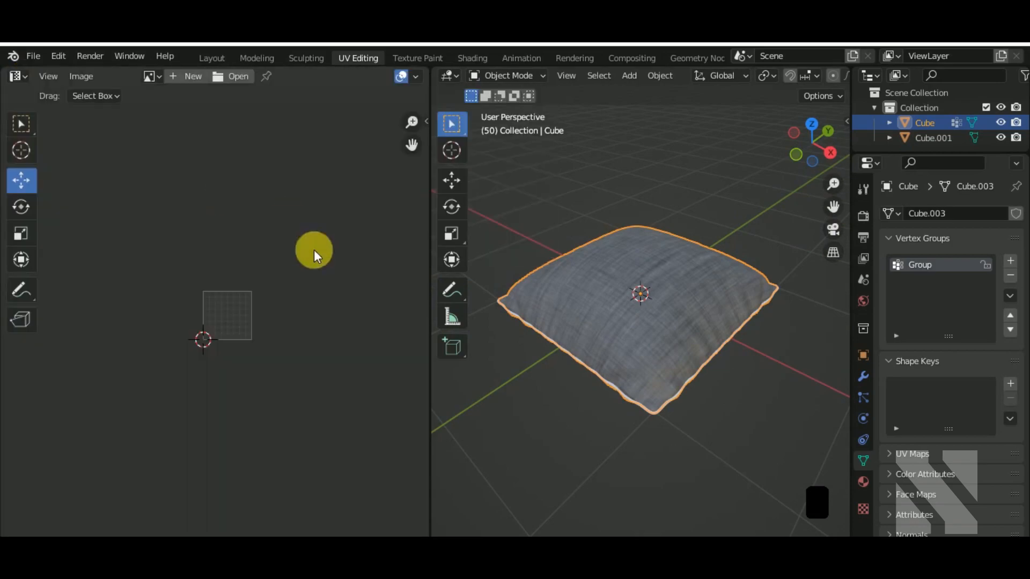
pyautogui.press('Tab')
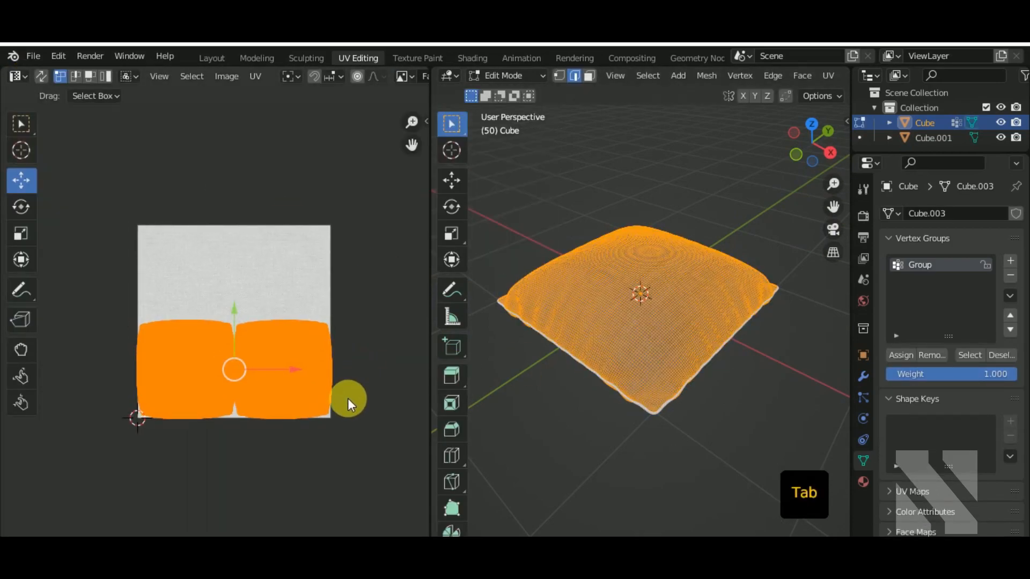
pyautogui.press('s')
pyautogui.click(416, 494)
pyautogui.scroll(2, 655, 397)
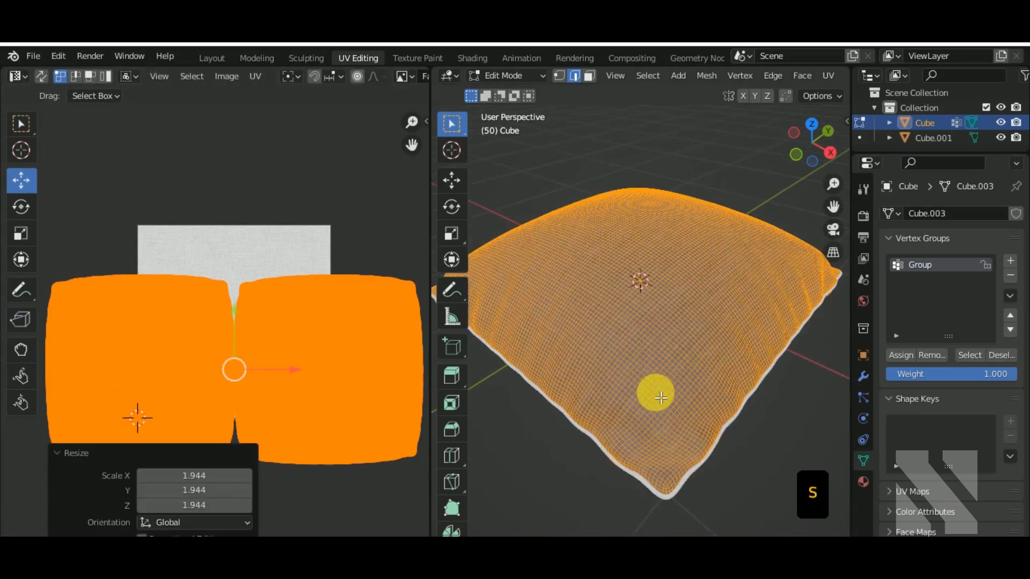
# Scale the pillow's UV islands up again by about 1.995 and return to Object Mode to check the fabric texture
pyautogui.press('Tab')
pyautogui.scroll(4, 648, 388)
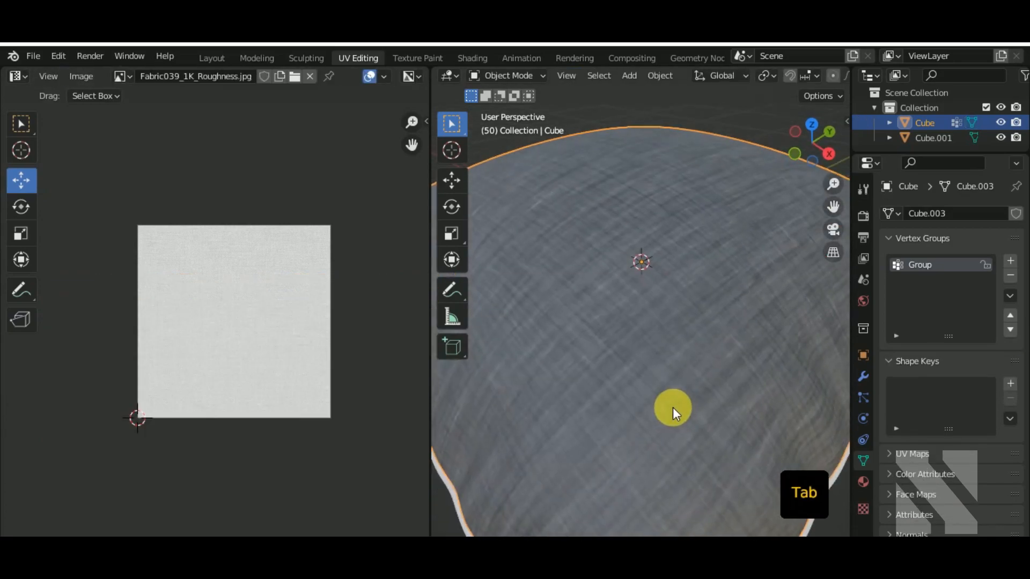
pyautogui.scroll(-4, 672, 407)
pyautogui.moveTo(280, 404); pyautogui.dragTo(284, 407, button='middle')
pyautogui.press('Tab')
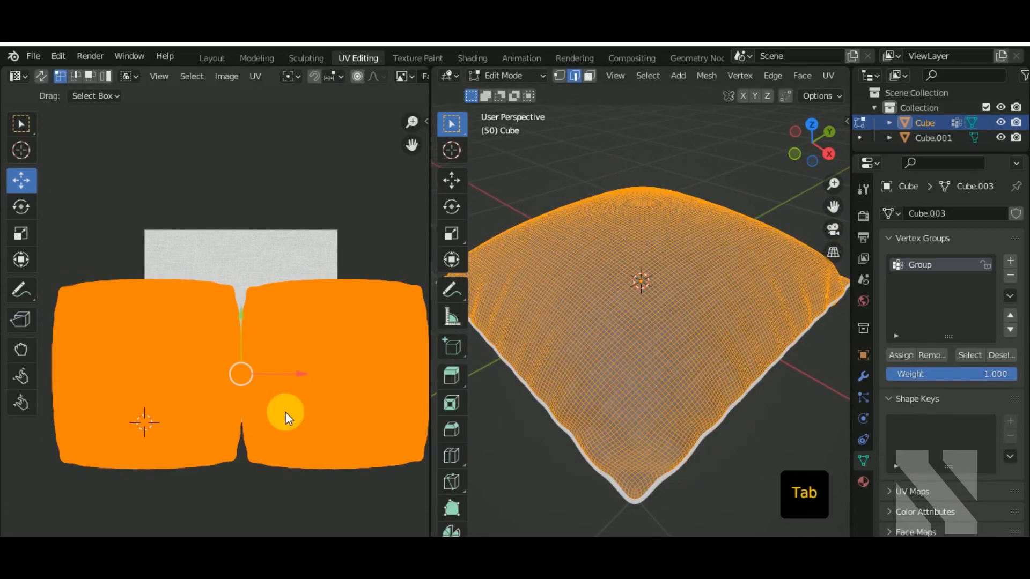
pyautogui.moveTo(584, 374); pyautogui.dragTo(616, 382, button='middle')
pyautogui.scroll(4, 615, 381)
pyautogui.press('s')
pyautogui.click(628, 391)
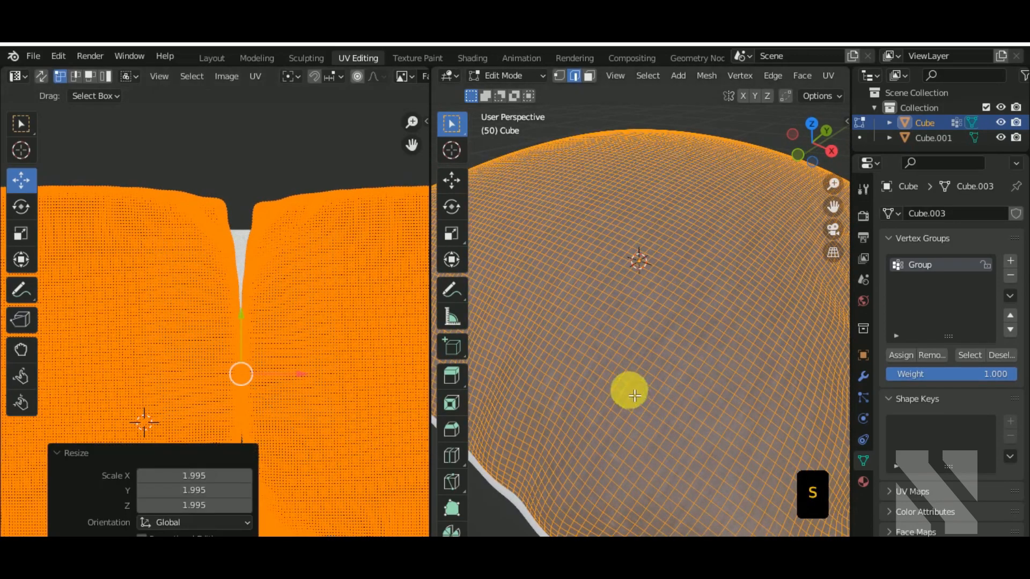
pyautogui.press('Tab')
pyautogui.scroll(2, 650, 404)
pyautogui.scroll(-7, 650, 404)
pyautogui.moveTo(655, 391); pyautogui.dragTo(568, 377, button='middle')
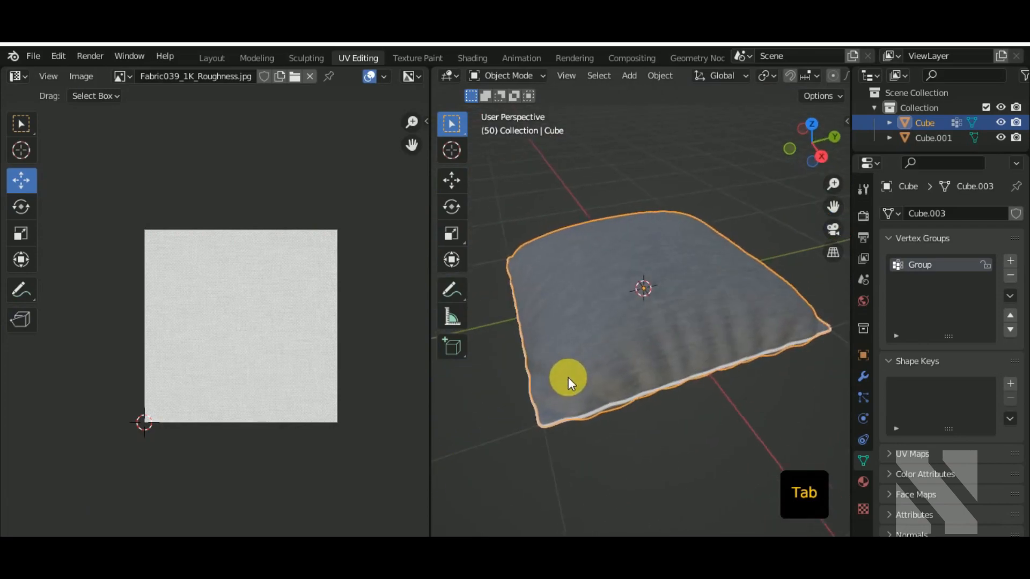
pyautogui.scroll(1, 594, 387)
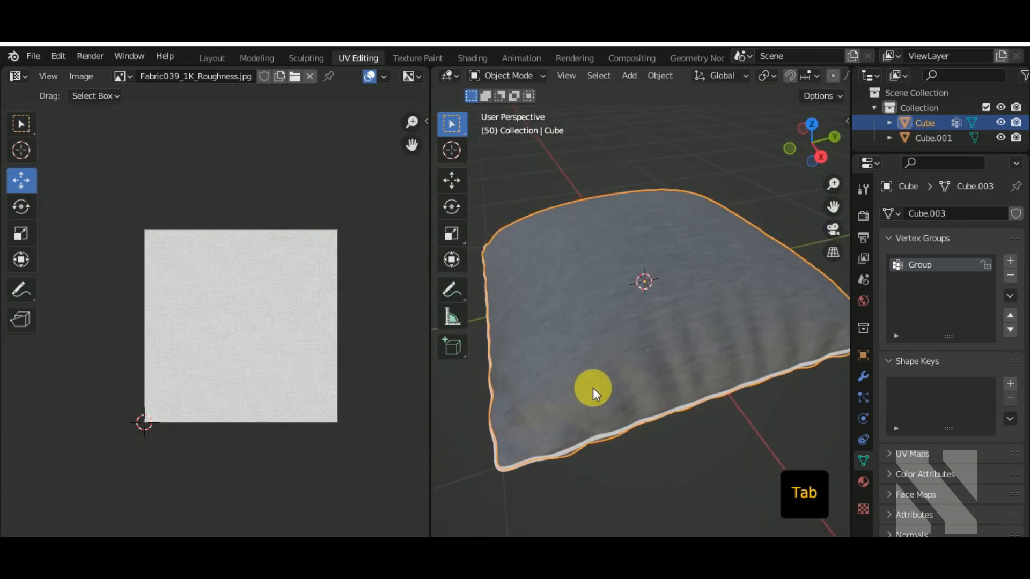
# Switch the UV editor area to the Shader Editor and move the color and roughness texture nodes upward
pyautogui.click(25, 73)
pyautogui.moveTo(584, 369); pyautogui.dragTo(674, 397, button='middle')
pyautogui.scroll(3, 675, 398)
pyautogui.scroll(-4, 675, 397)
pyautogui.keyDown('ctrl'); pyautogui.hscroll(1, 294, 307); pyautogui.keyUp('ctrl')
pyautogui.click(17, 76)
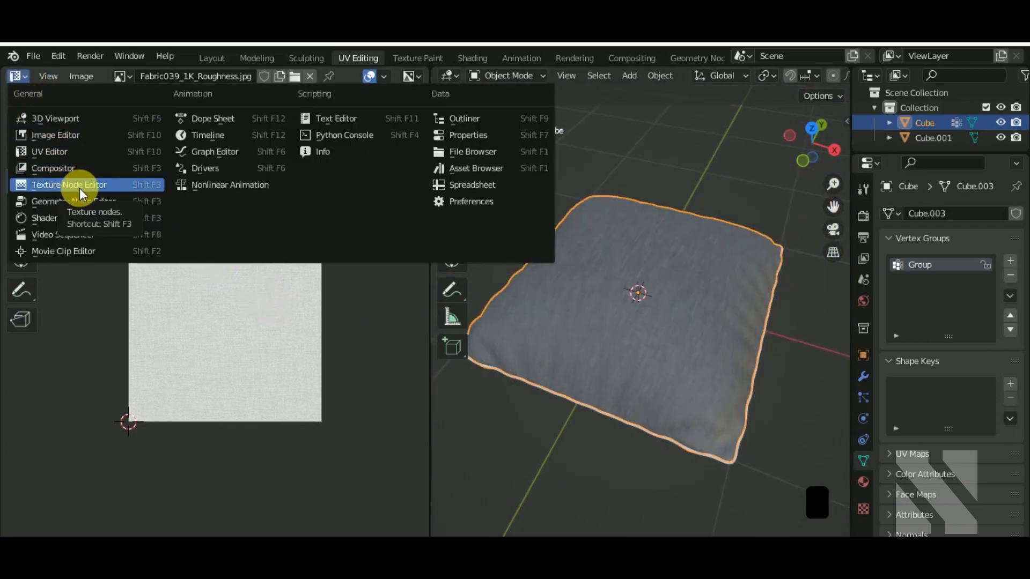
pyautogui.click(79, 214)
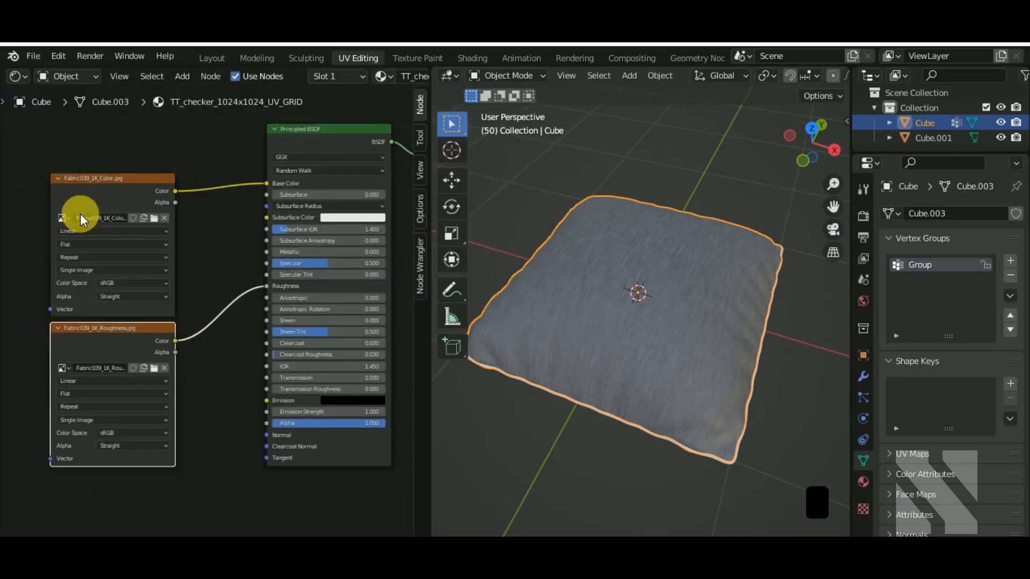
pyautogui.moveTo(141, 186); pyautogui.dragTo(134, 146)
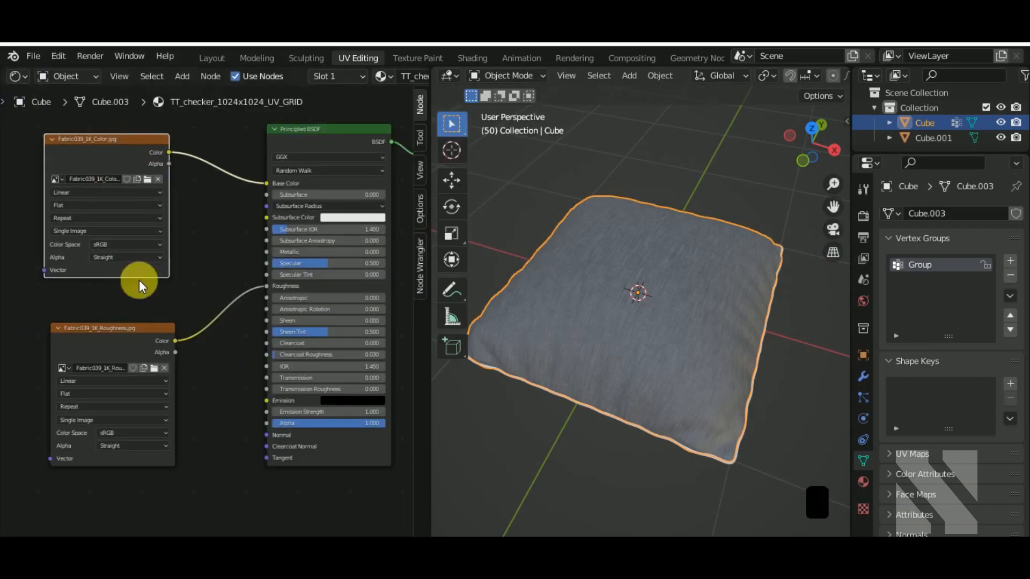
pyautogui.moveTo(141, 325); pyautogui.dragTo(131, 292)
# Add the Fabric039_1K_NormalGL texture below the roughness texture node as Non-Color data
pyautogui.moveTo(650, 429); pyautogui.dragTo(579, 436, button='middle')
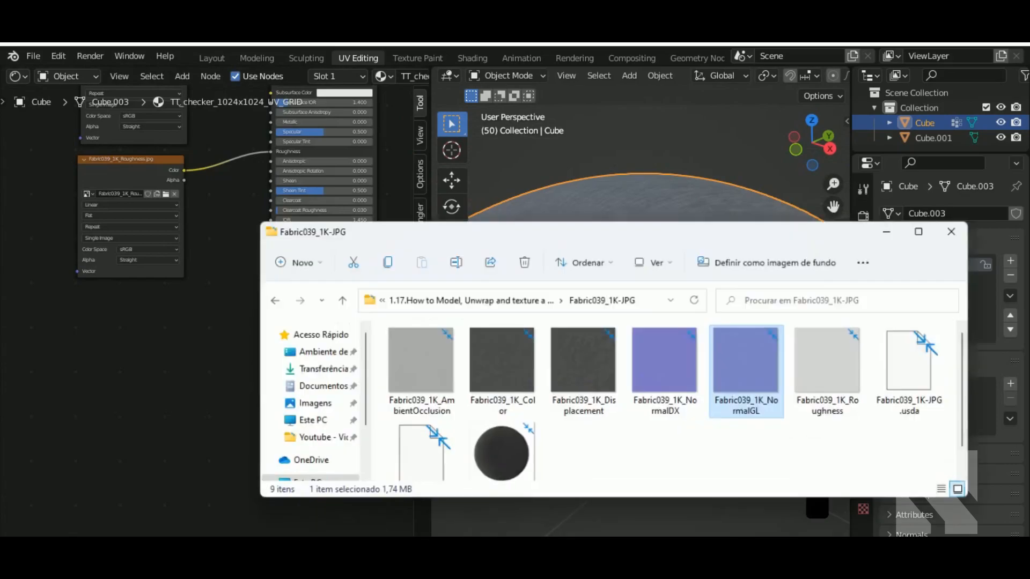
pyautogui.moveTo(736, 375); pyautogui.dragTo(136, 324)
pyautogui.click(910, 214)
pyautogui.moveTo(216, 355); pyautogui.dragTo(268, 322, button='middle')
pyautogui.scroll(2, 244, 318)
# Add a Normal Map node, feed it the NormalGL texture's Color and connect it to the Principled BSDF's Normal
pyautogui.moveTo(234, 300); pyautogui.dragTo(268, 322)
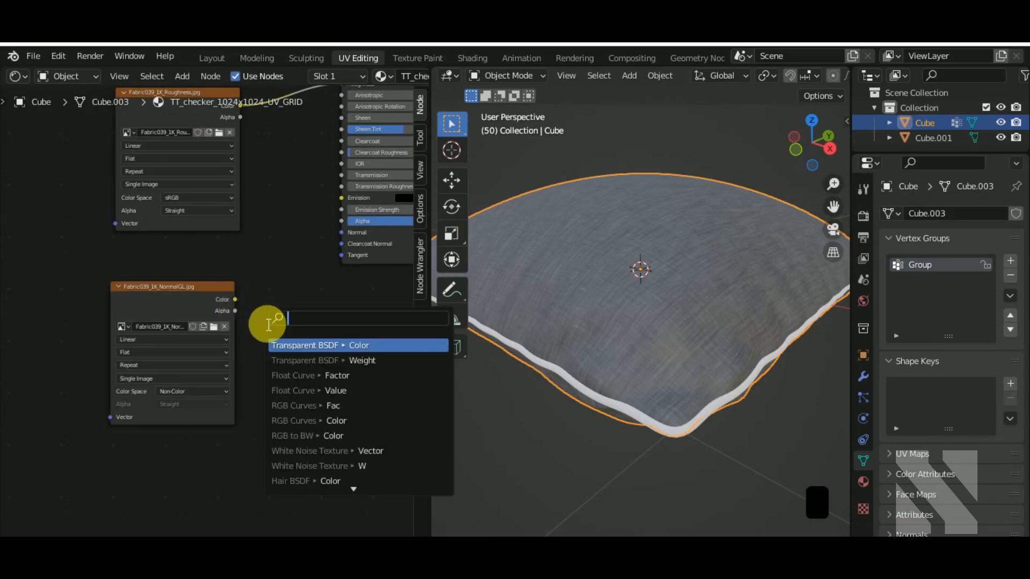
pyautogui.hotkey('shift', 'a')
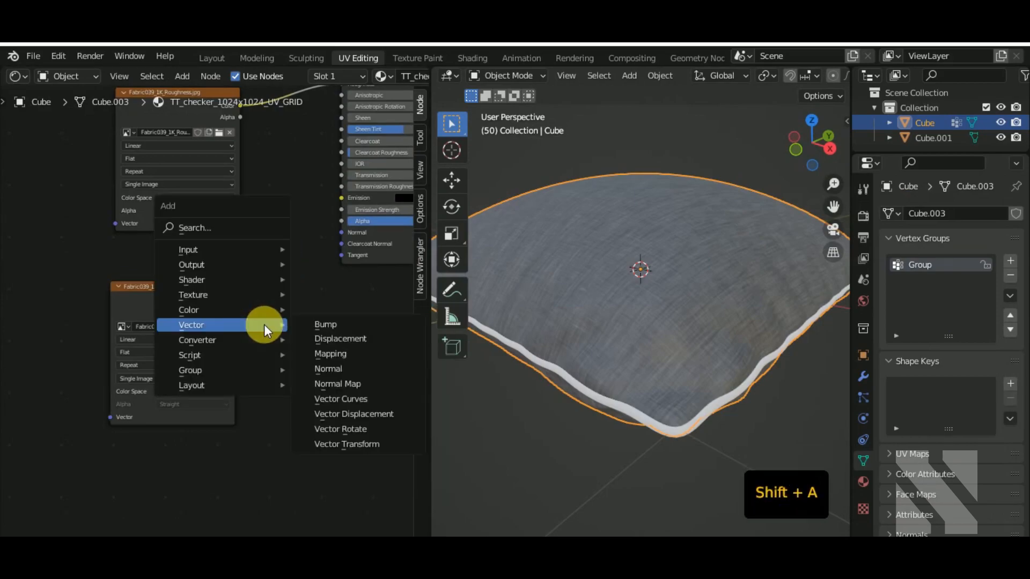
pyautogui.click(359, 383)
pyautogui.click(240, 301)
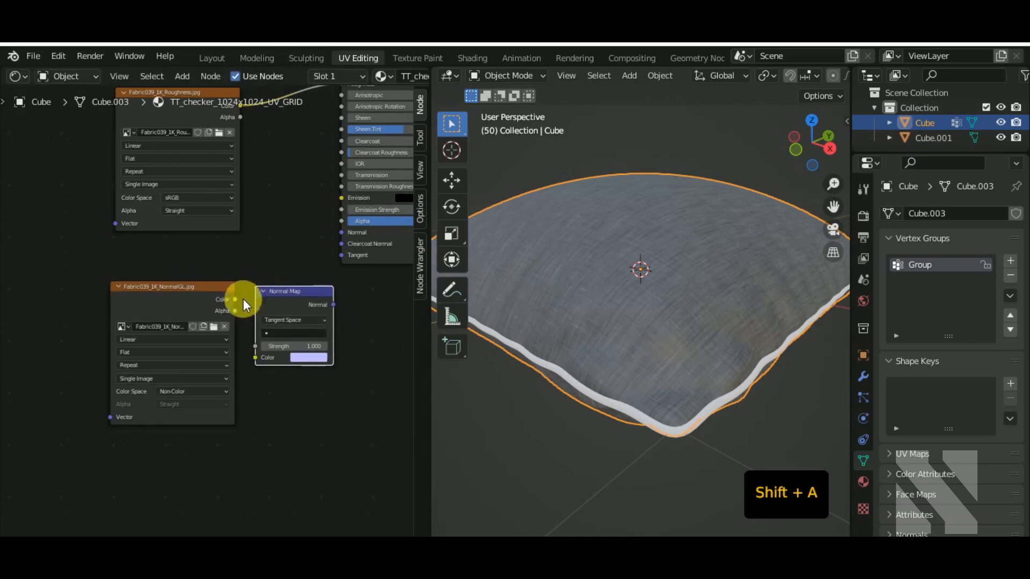
pyautogui.moveTo(240, 298); pyautogui.dragTo(249, 309)
pyautogui.moveTo(254, 358); pyautogui.dragTo(255, 357)
pyautogui.moveTo(333, 304); pyautogui.dragTo(340, 233)
# Move the NormalGL and Normal Map nodes apart and set the Normal Map's Strength to 2.5
pyautogui.moveTo(664, 395); pyautogui.dragTo(642, 390, button='middle')
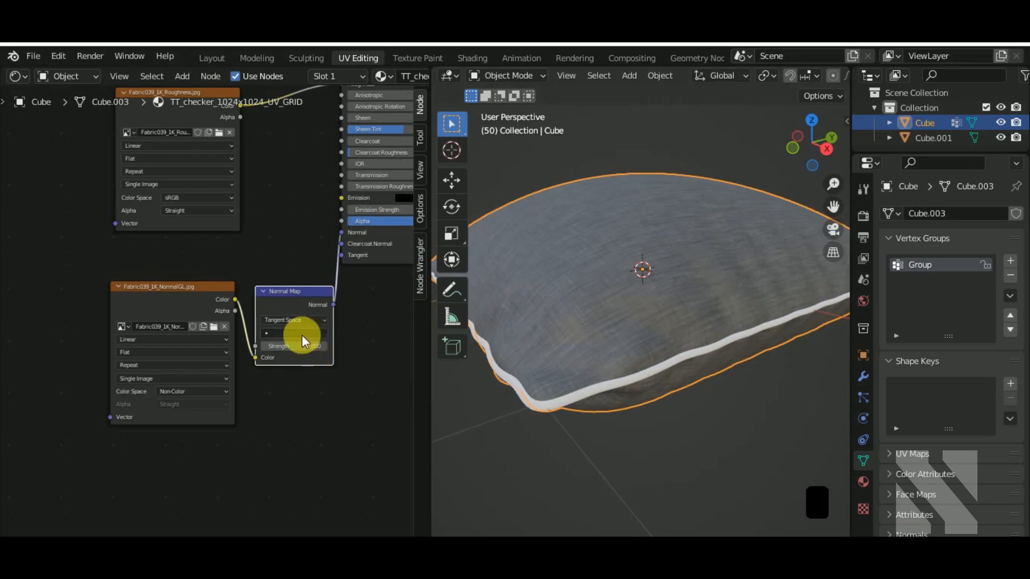
pyautogui.scroll(2, 301, 336)
pyautogui.moveTo(200, 277); pyautogui.dragTo(136, 244)
pyautogui.moveTo(285, 285); pyautogui.dragTo(239, 255)
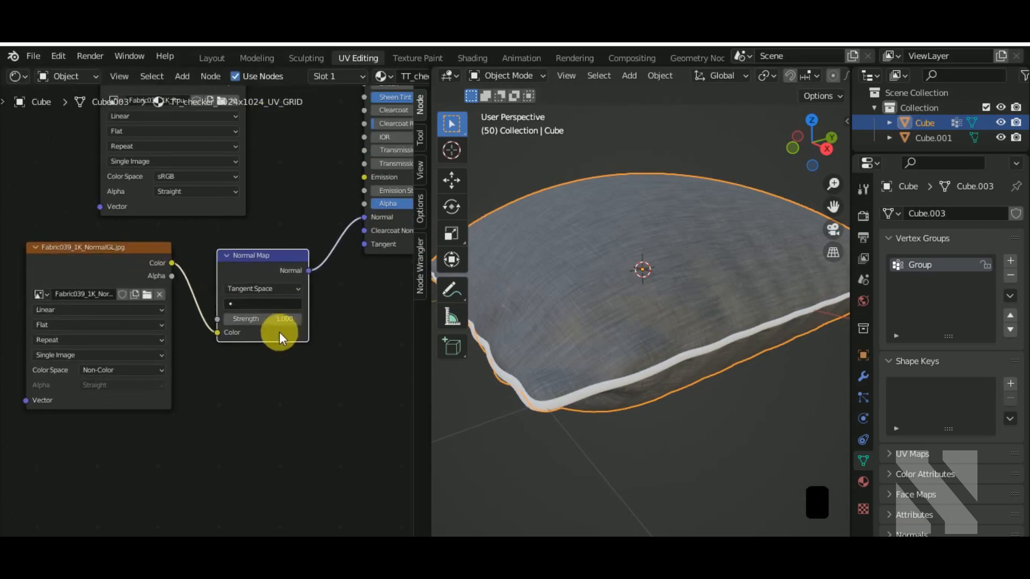
pyautogui.moveTo(271, 320); pyautogui.dragTo(368, 319)
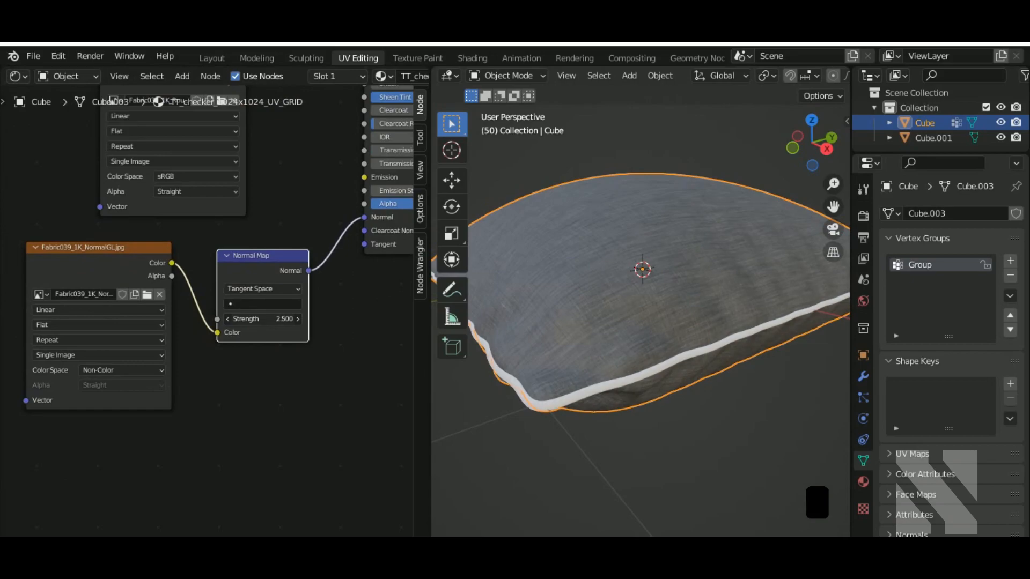
pyautogui.moveTo(665, 362); pyautogui.dragTo(636, 367, button='middle')
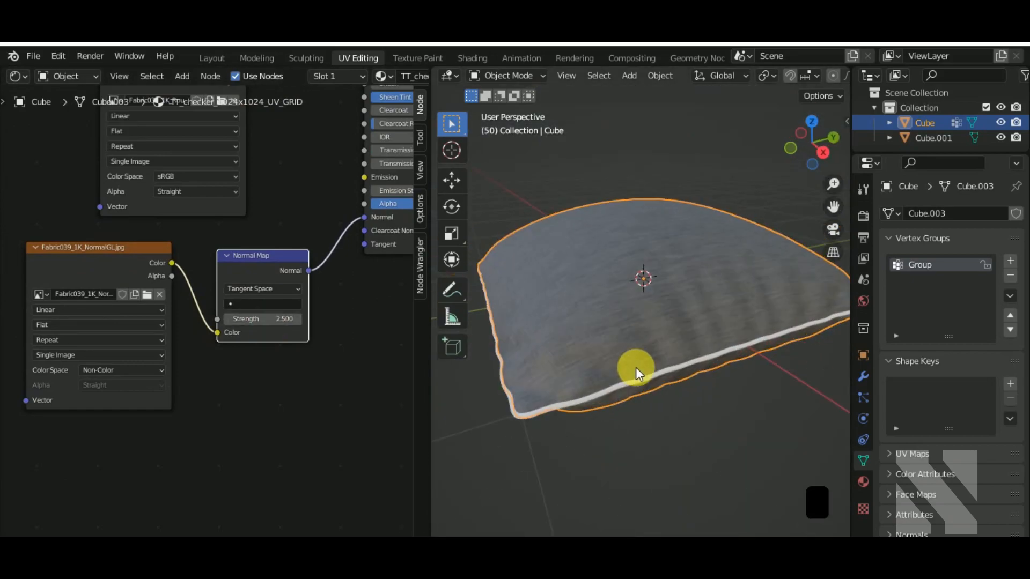
# Add the Fabric039_1K_Displacement texture to the node tree below the normal map nodes
pyautogui.scroll(-5, 259, 361)
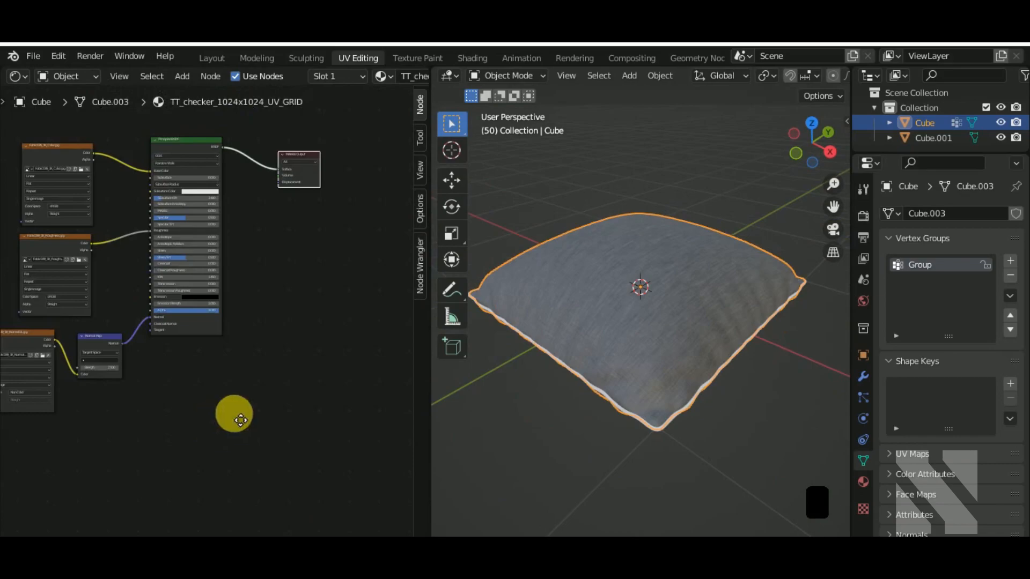
pyautogui.moveTo(214, 421); pyautogui.dragTo(320, 367, button='middle')
pyautogui.click(581, 556)
pyautogui.moveTo(579, 359); pyautogui.dragTo(198, 423)
pyautogui.click(908, 211)
pyautogui.moveTo(243, 406); pyautogui.dragTo(246, 327, button='middle')
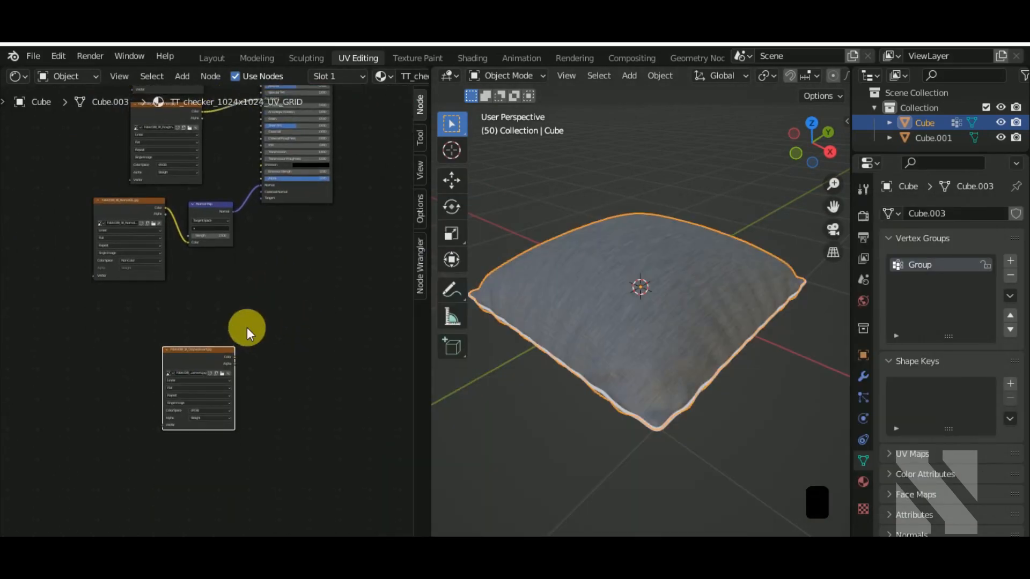
# Add a Displacement node beside the displacement texture and connect the texture's Color to its Height
pyautogui.scroll(3, 244, 333)
pyautogui.hotkey('shift', 'a')
pyautogui.moveTo(320, 384)
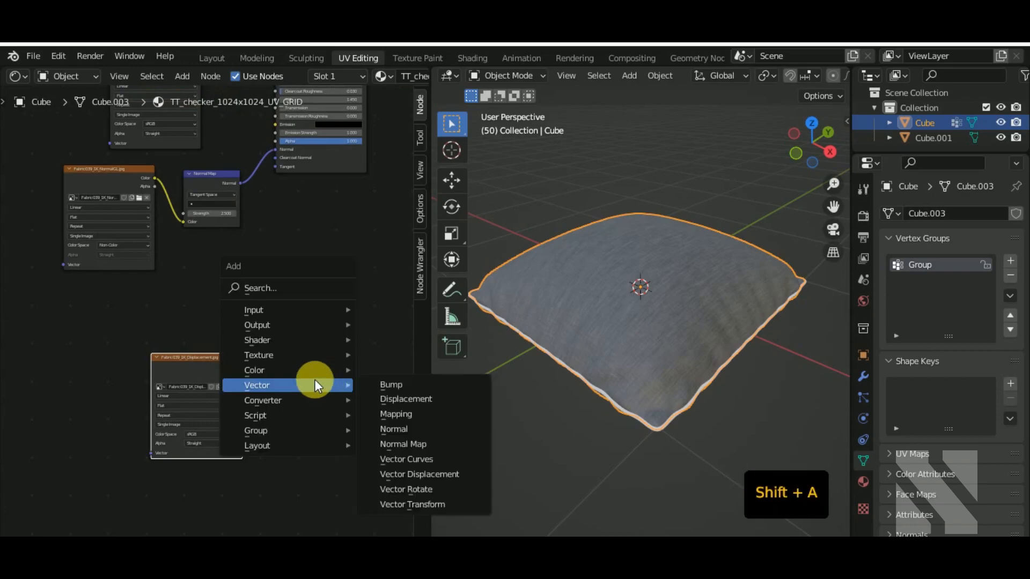
pyautogui.click(406, 399)
pyautogui.click(265, 358)
pyautogui.scroll(3, 262, 361)
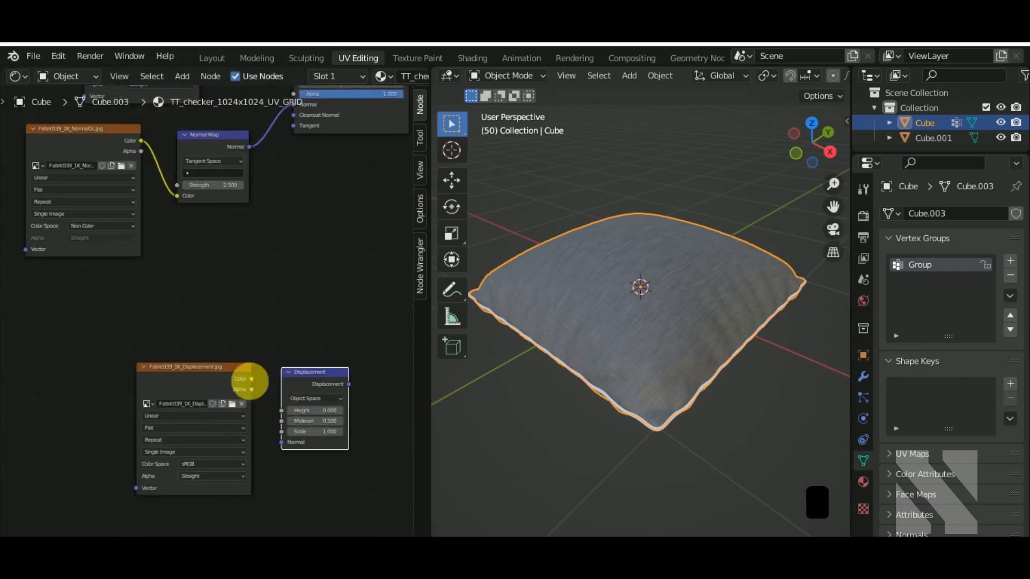
pyautogui.moveTo(249, 380); pyautogui.dragTo(166, 299, button='middle')
pyautogui.click(173, 294)
pyautogui.moveTo(185, 310); pyautogui.dragTo(208, 337)
pyautogui.click(229, 250)
pyautogui.moveTo(173, 297); pyautogui.dragTo(202, 331)
pyautogui.scroll(-6, 214, 324)
pyautogui.moveTo(238, 291); pyautogui.dragTo(174, 330)
# Move the Displacement node below the Principled BSDF and connect its output to the Material Output's Displacement
pyautogui.moveTo(252, 317); pyautogui.dragTo(248, 422, button='middle')
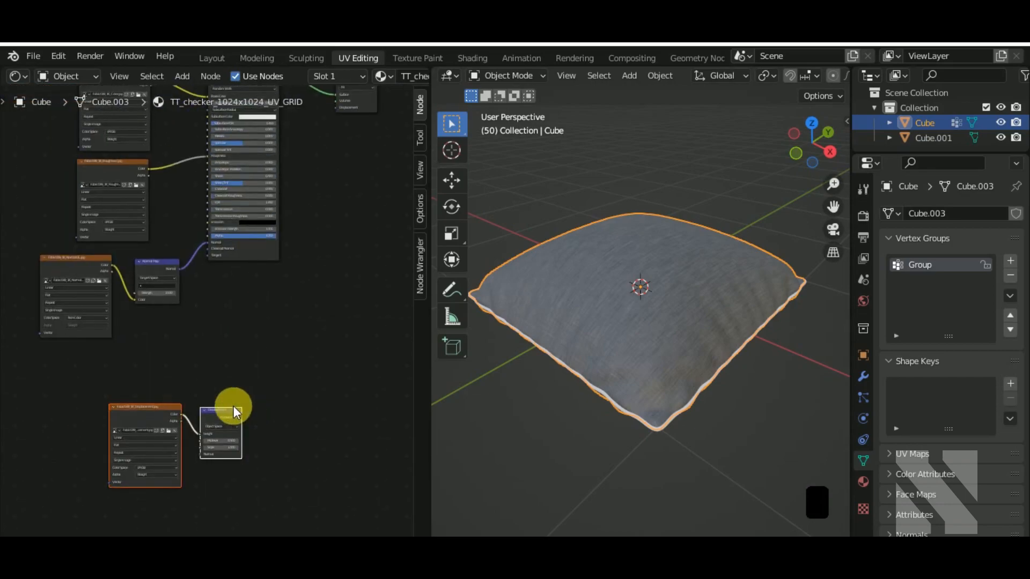
pyautogui.click(233, 409)
pyautogui.press('g')
pyautogui.click(291, 282)
pyautogui.moveTo(324, 261); pyautogui.dragTo(271, 362, button='middle')
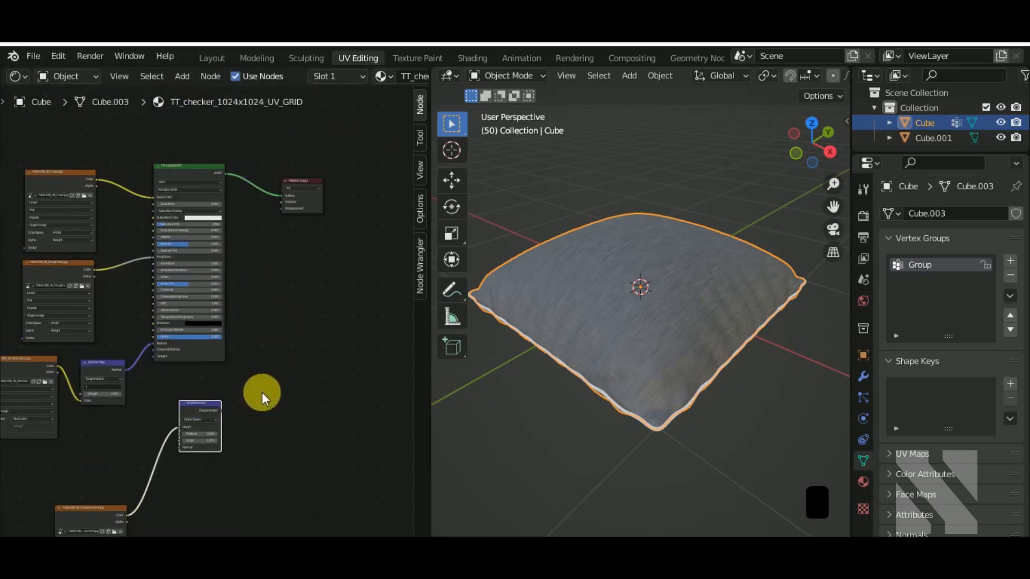
pyautogui.moveTo(222, 410); pyautogui.dragTo(282, 210)
pyautogui.scroll(5, 307, 206)
# Set the Displacement node's Scale to 0.01 and check the fabric relief on the pillow
pyautogui.moveTo(321, 223); pyautogui.dragTo(345, 144, button='middle')
pyautogui.moveTo(201, 434); pyautogui.dragTo(233, 285, button='middle')
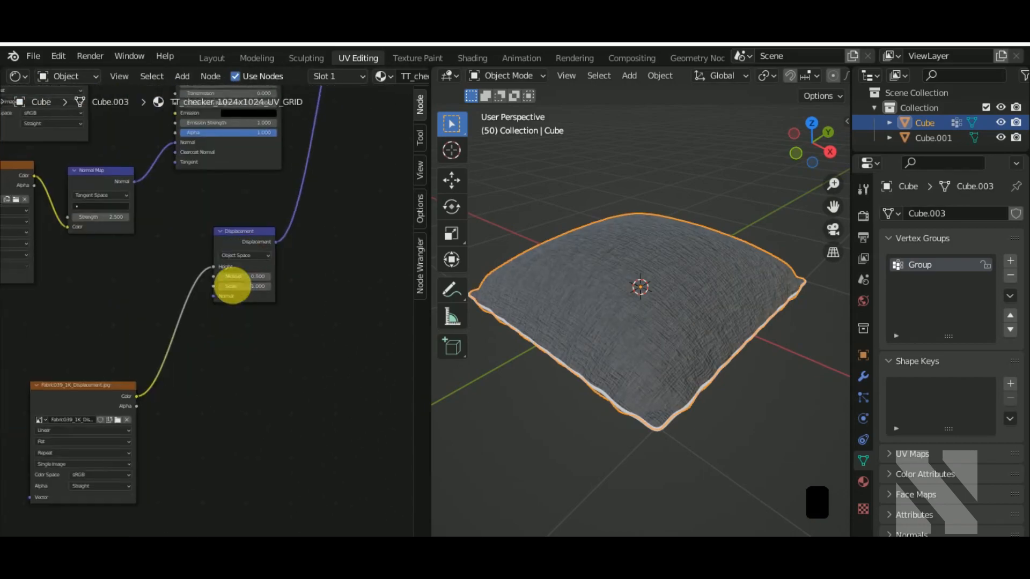
pyautogui.scroll(2, 233, 285)
pyautogui.doubleClick(292, 270)
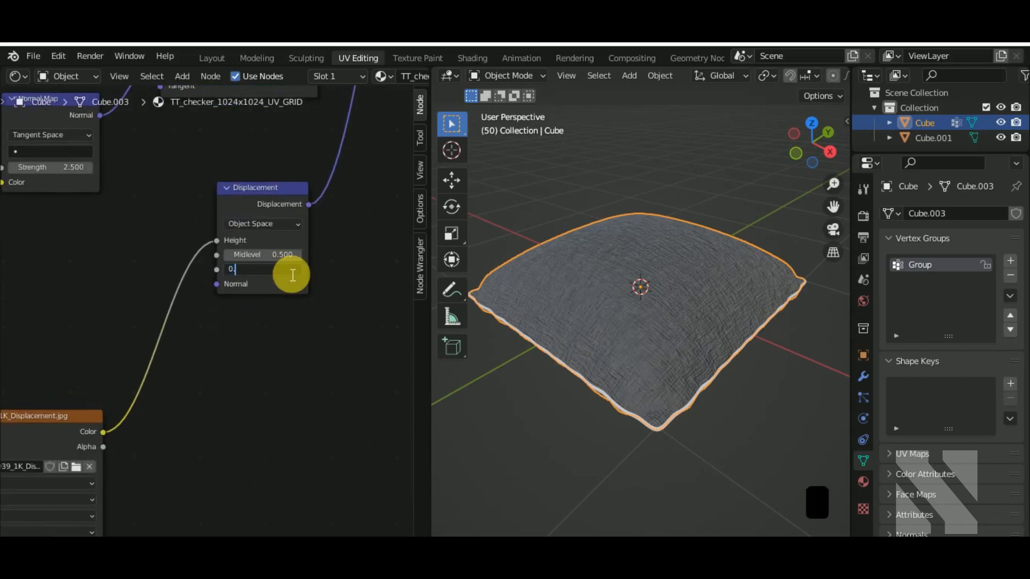
pyautogui.write('0.01')
pyautogui.press('Return')
pyautogui.scroll(4, 642, 343)
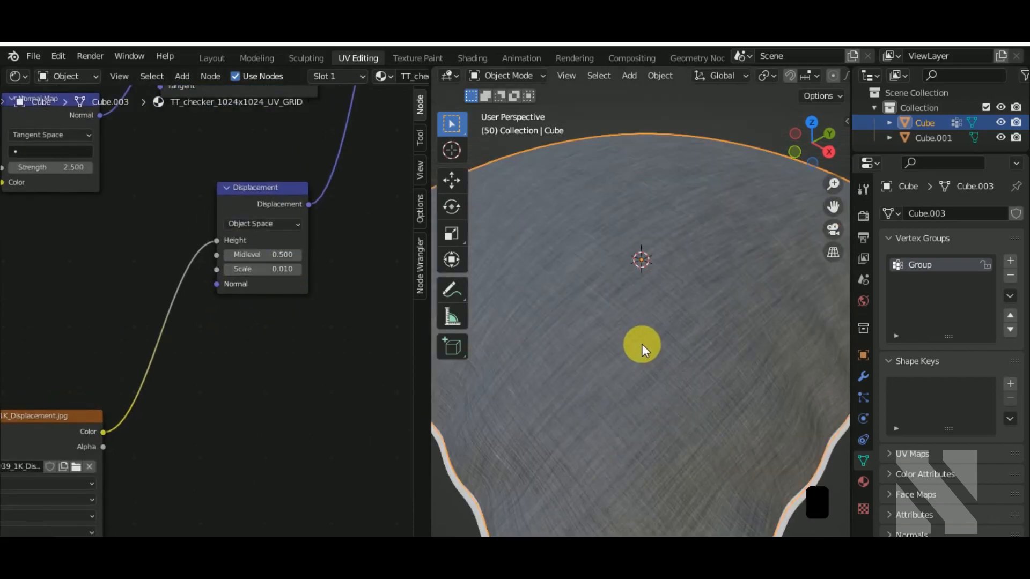
# Set the Displacement node's Scale to 0.02 and check the whole pillow
pyautogui.doubleClick(266, 275)
pyautogui.press('BackSpace')
pyautogui.write('2')
pyautogui.press('Return')
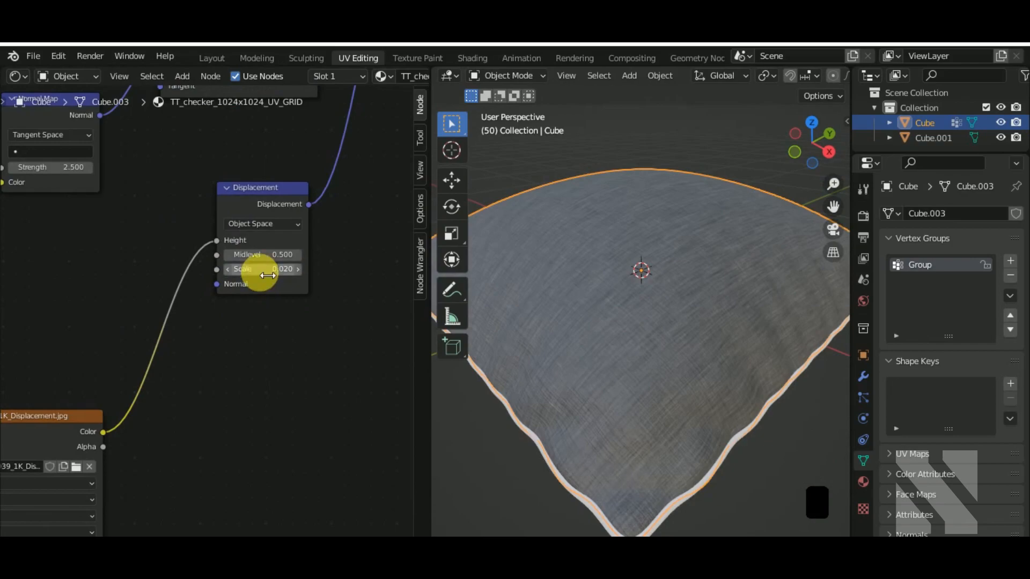
pyautogui.scroll(-4, 594, 371)
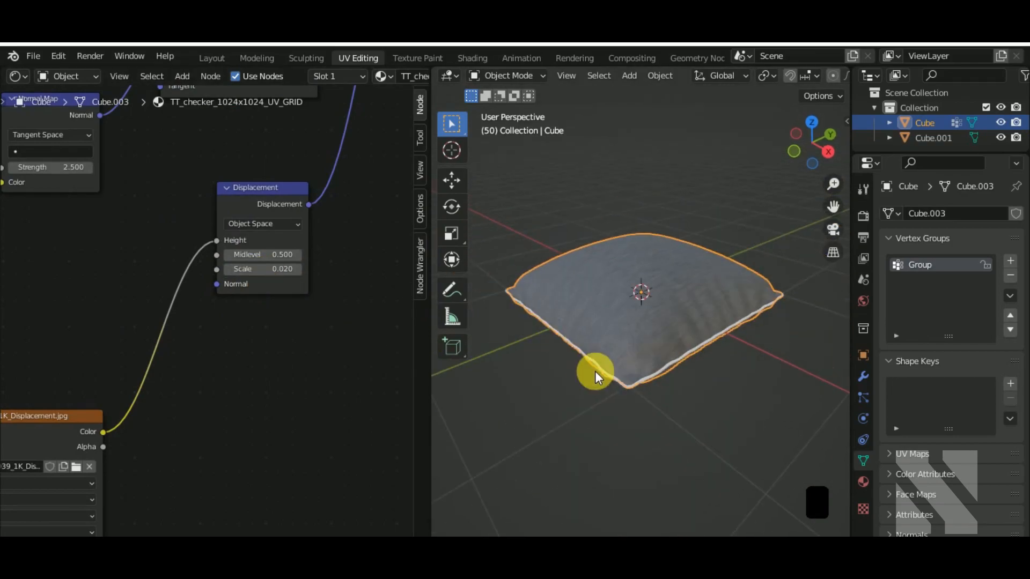
pyautogui.scroll(3, 687, 409)
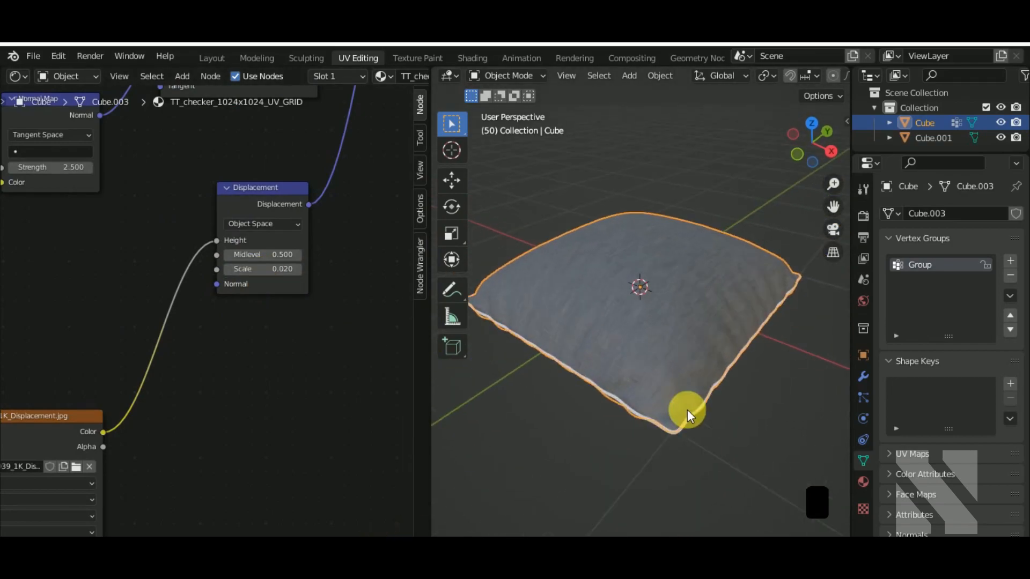
# Create a new material for the pillow's piping object and set its Base Color to black
pyautogui.click(629, 445)
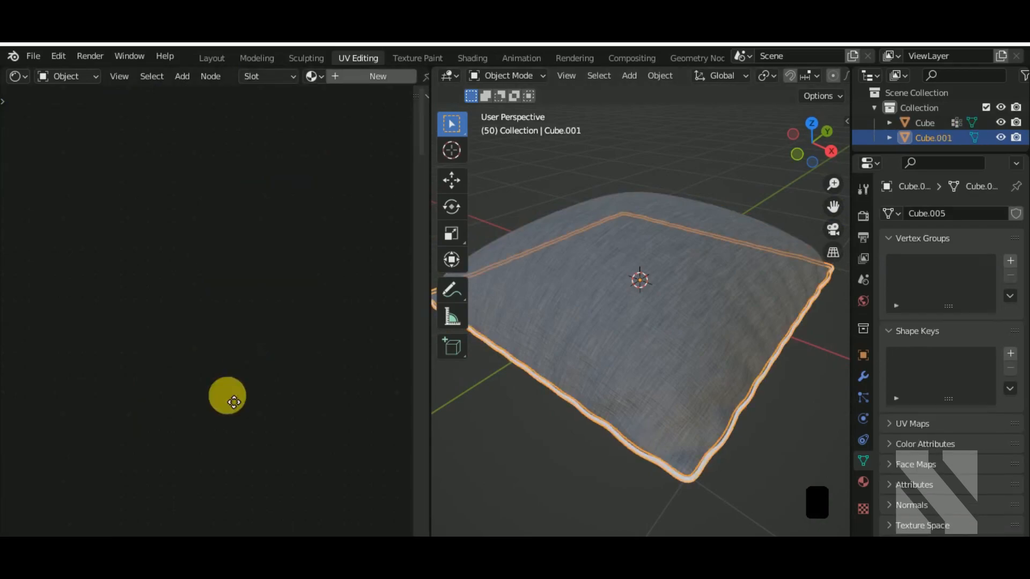
pyautogui.click(374, 77)
pyautogui.moveTo(263, 351); pyautogui.dragTo(251, 483, button='middle')
pyautogui.scroll(-1, 290, 333)
pyautogui.moveTo(337, 236); pyautogui.dragTo(342, 391, button='middle')
pyautogui.scroll(1, 321, 343)
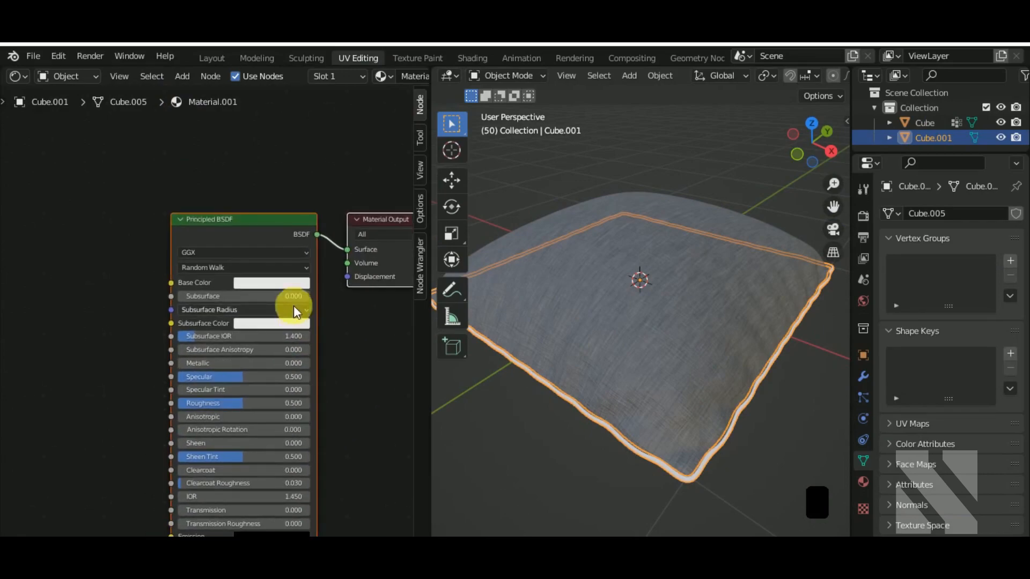
pyautogui.click(300, 283)
pyautogui.moveTo(339, 149); pyautogui.dragTo(339, 198)
# Set the piping material's Roughness to about 0.505 and its Specular to about 0.436
pyautogui.scroll(4, 231, 357)
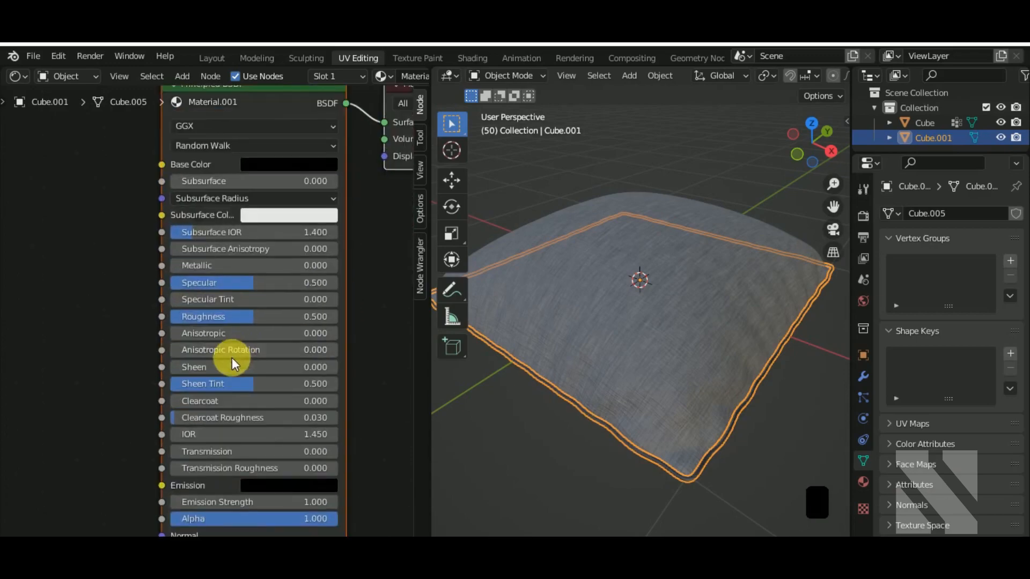
pyautogui.scroll(5, 622, 420)
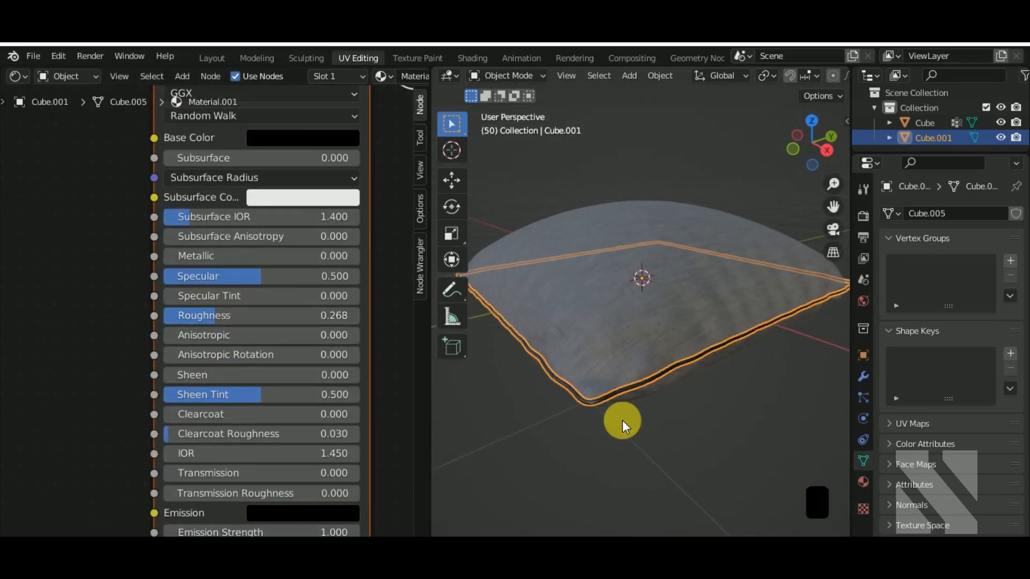
pyautogui.moveTo(218, 317); pyautogui.dragTo(252, 317)
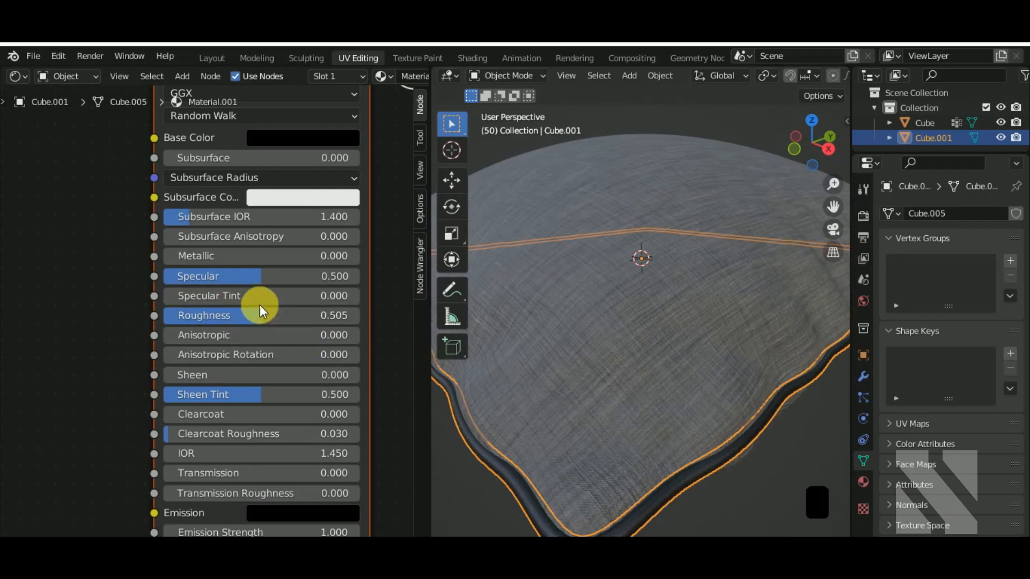
pyautogui.moveTo(252, 276)
pyautogui.mouseDown()
pyautogui.moveTo(195, 275)
pyautogui.moveTo(241, 276)
pyautogui.mouseUp()
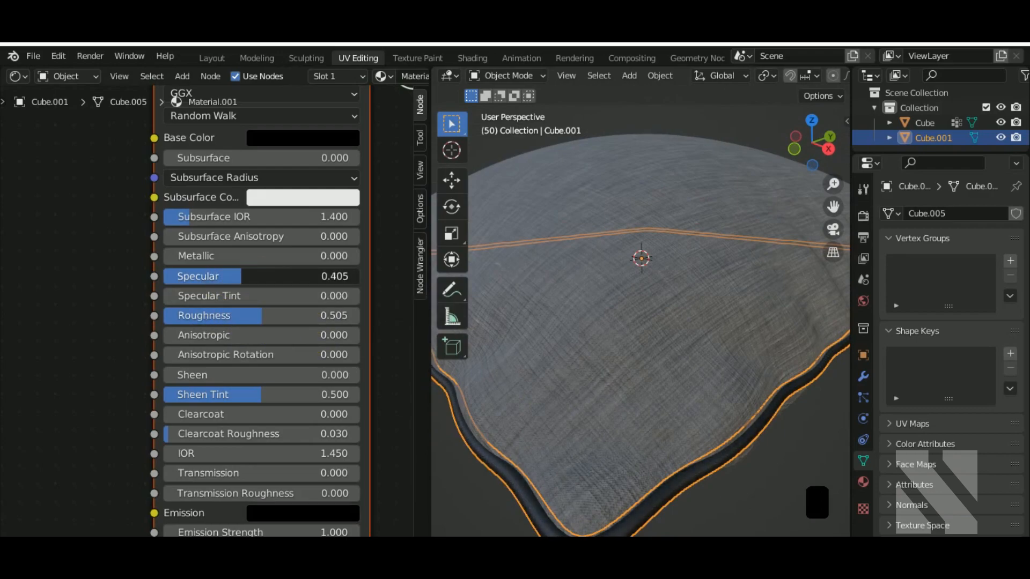
pyautogui.scroll(-5, 241, 368)
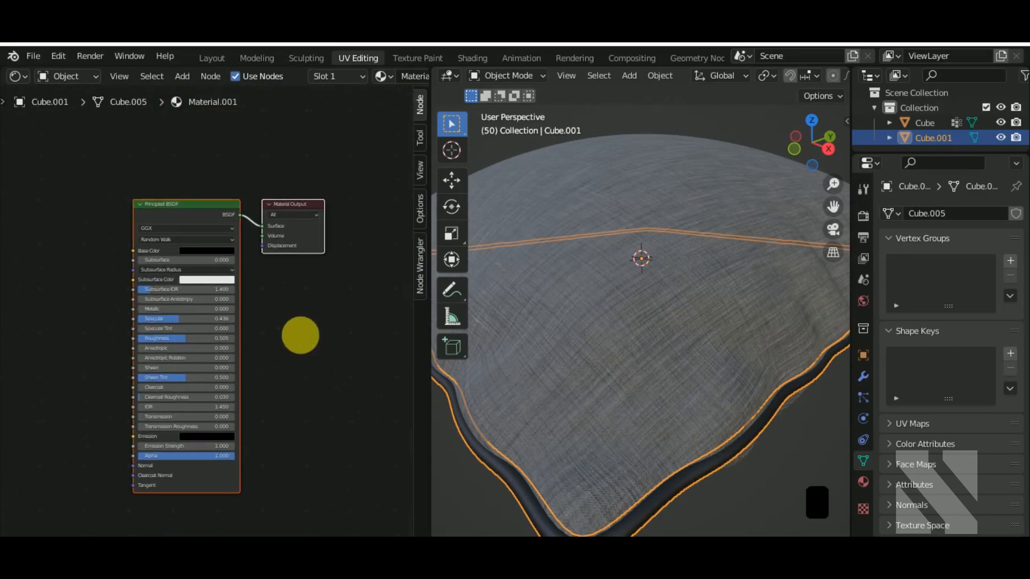
# Sample the pillow fabric's grey from the viewport as the piping material's Base Color, and darken it to a dark grey
pyautogui.click(210, 254)
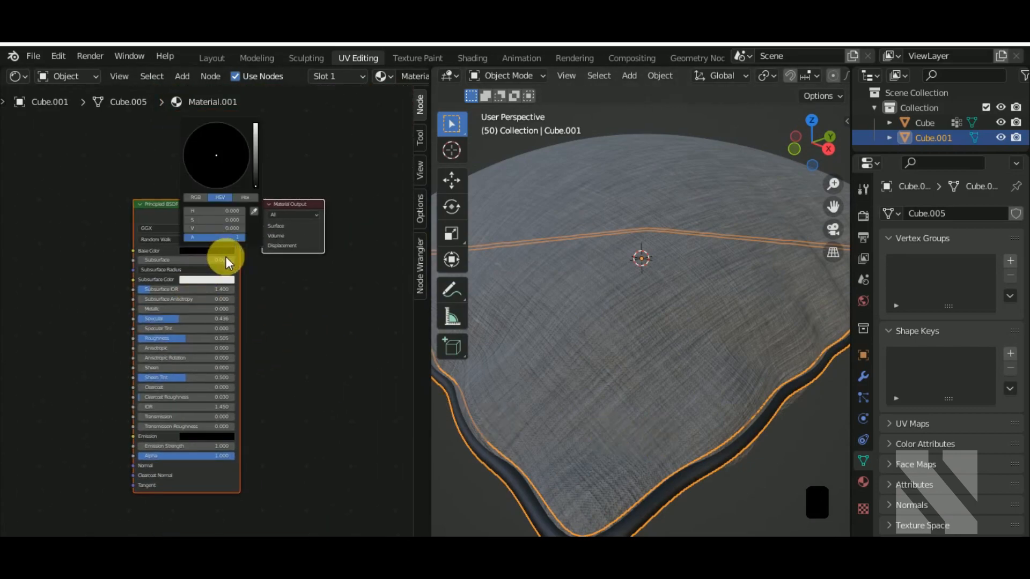
pyautogui.click(250, 211)
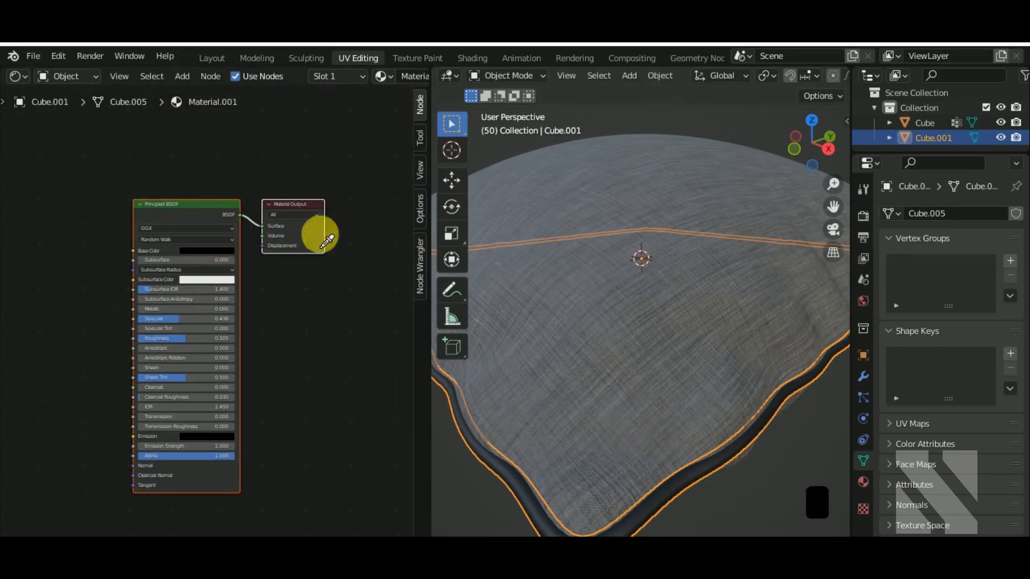
pyautogui.click(600, 315)
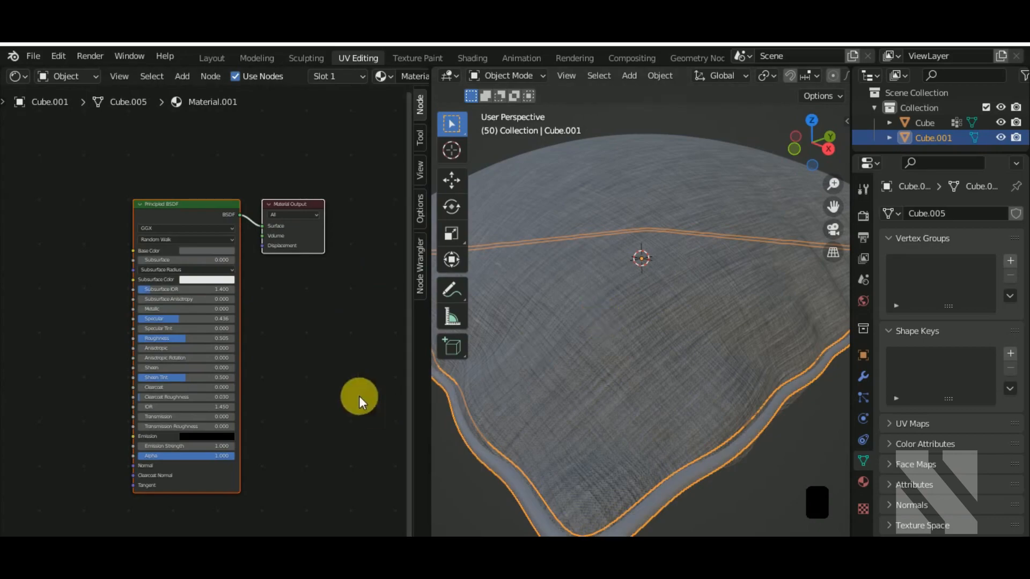
pyautogui.click(224, 250)
pyautogui.moveTo(256, 166); pyautogui.dragTo(256, 175)
# Deselect the piping, widen the 3D viewport over the node editor, and examine the whole textured pillow
pyautogui.moveTo(581, 382); pyautogui.dragTo(644, 484, button='middle')
pyautogui.scroll(-5, 606, 374)
pyautogui.click(610, 393)
pyautogui.scroll(3, 598, 414)
pyautogui.scroll(-3, 598, 414)
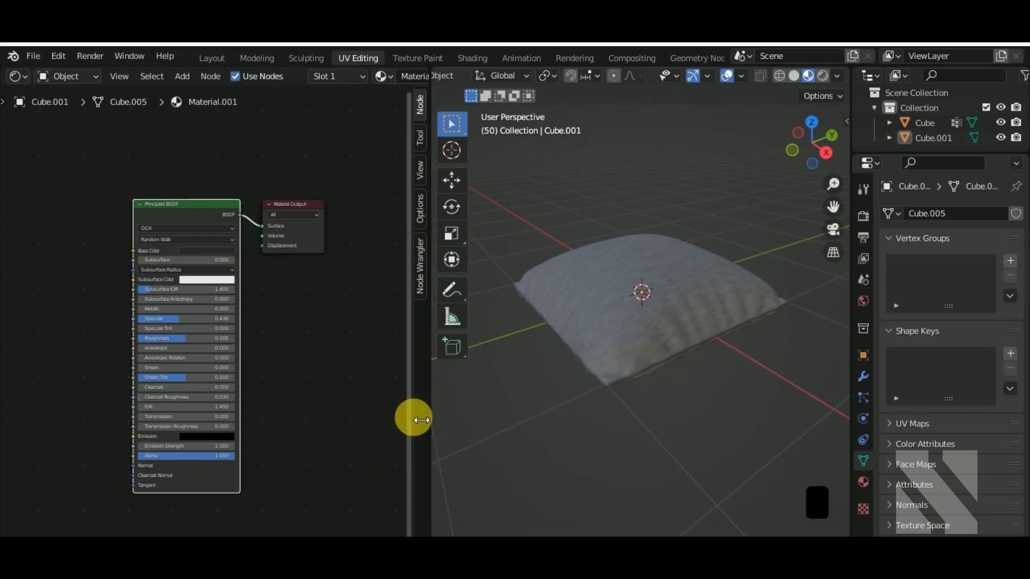
pyautogui.moveTo(421, 420); pyautogui.dragTo(323, 392)
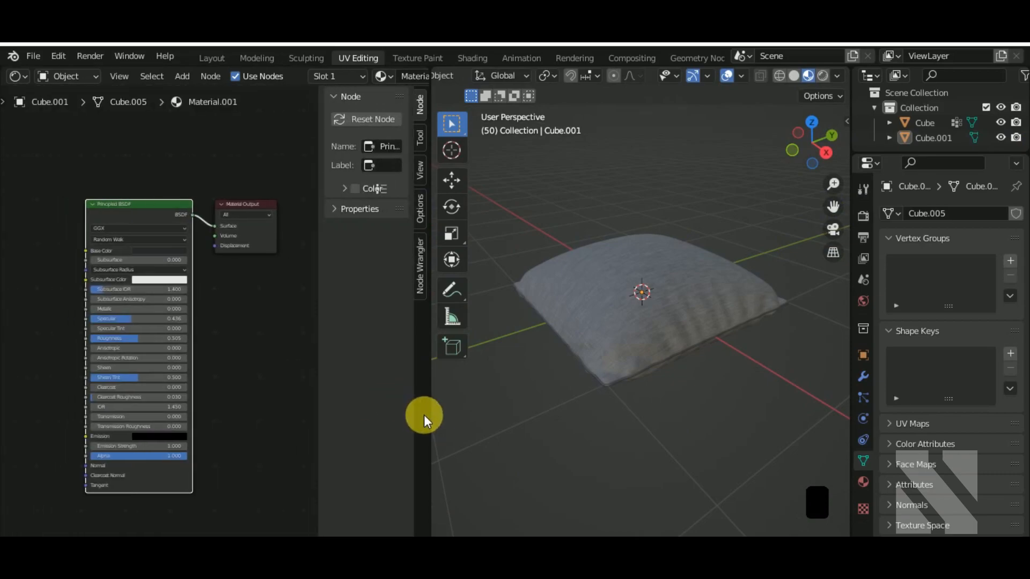
pyautogui.moveTo(431, 415); pyautogui.dragTo(11, 396)
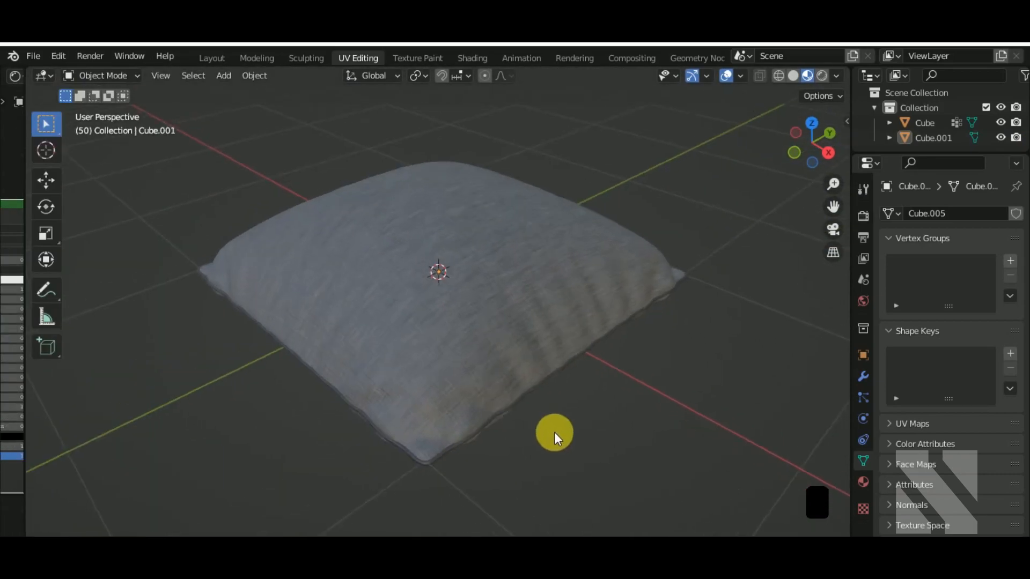
pyautogui.moveTo(556, 433)
pyautogui.mouseDown(button='middle')
pyautogui.moveTo(532, 404)
pyautogui.moveTo(545, 449)
pyautogui.mouseUp(button='middle')
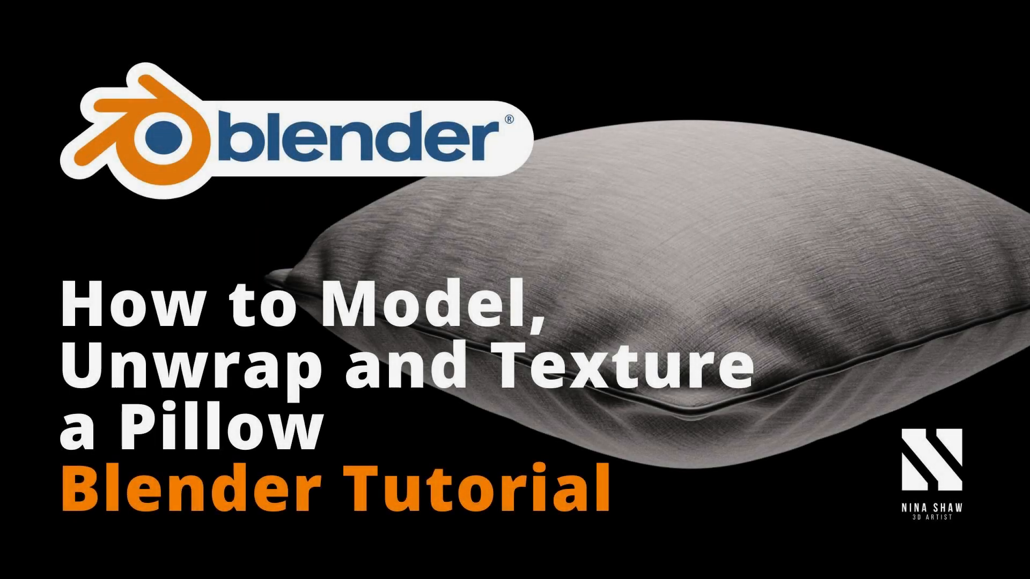